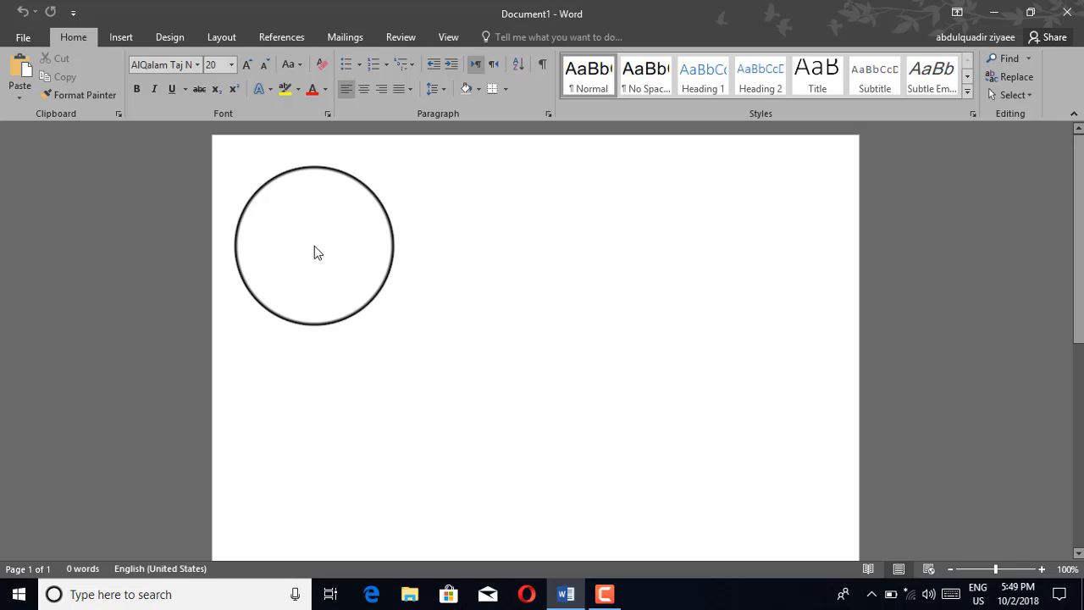
Step: Insert the built-in Austin Sidebar text box into the blank page
{"action": "left_click", "coordinate": [121, 38]}
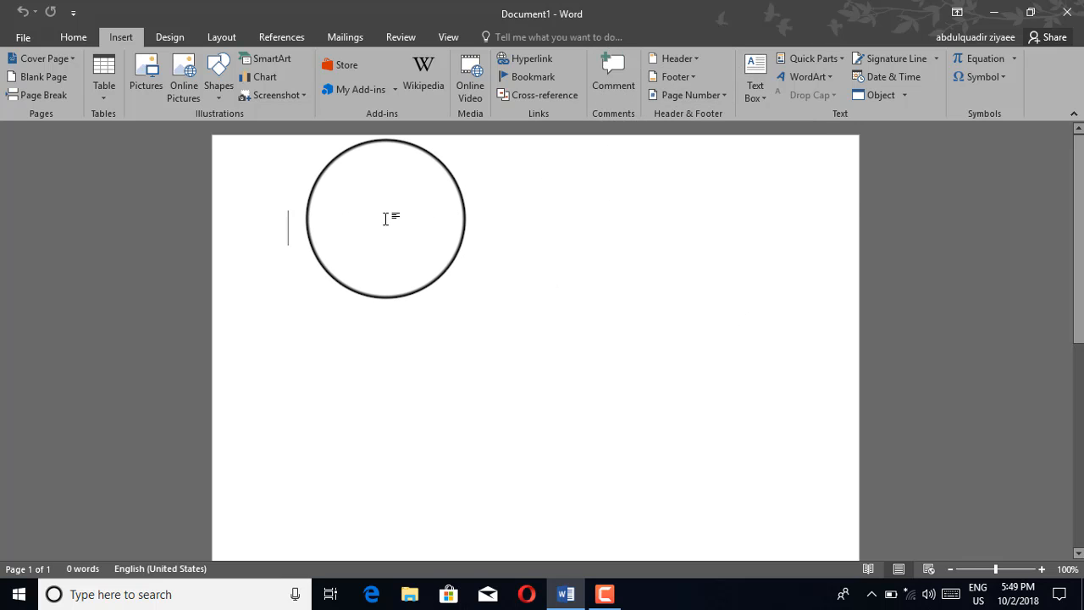
{"action": "left_click", "coordinate": [761, 70]}
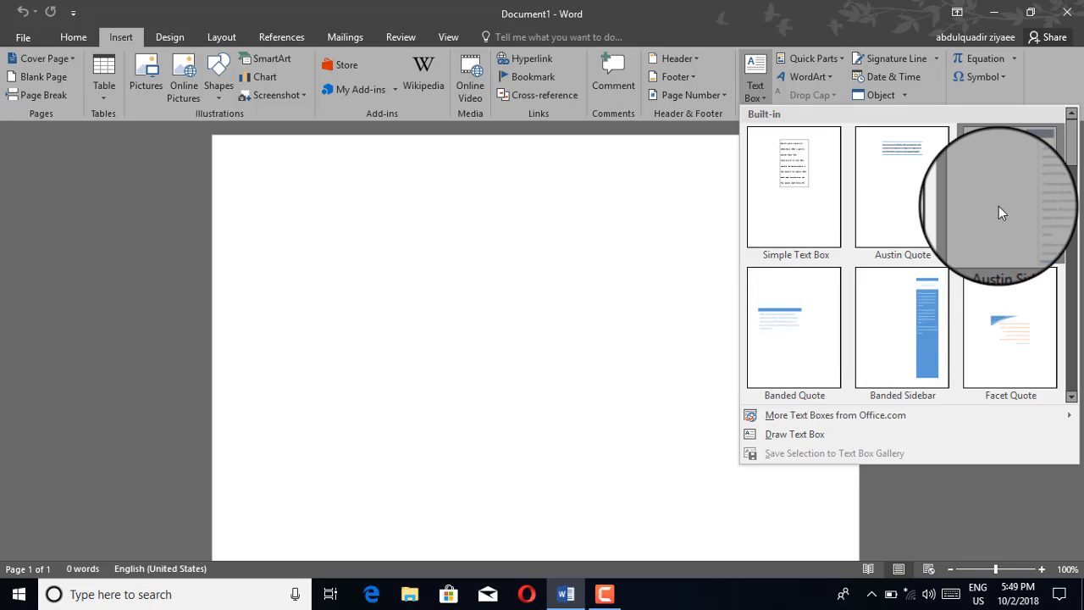
{"action": "left_click", "coordinate": [999, 207]}
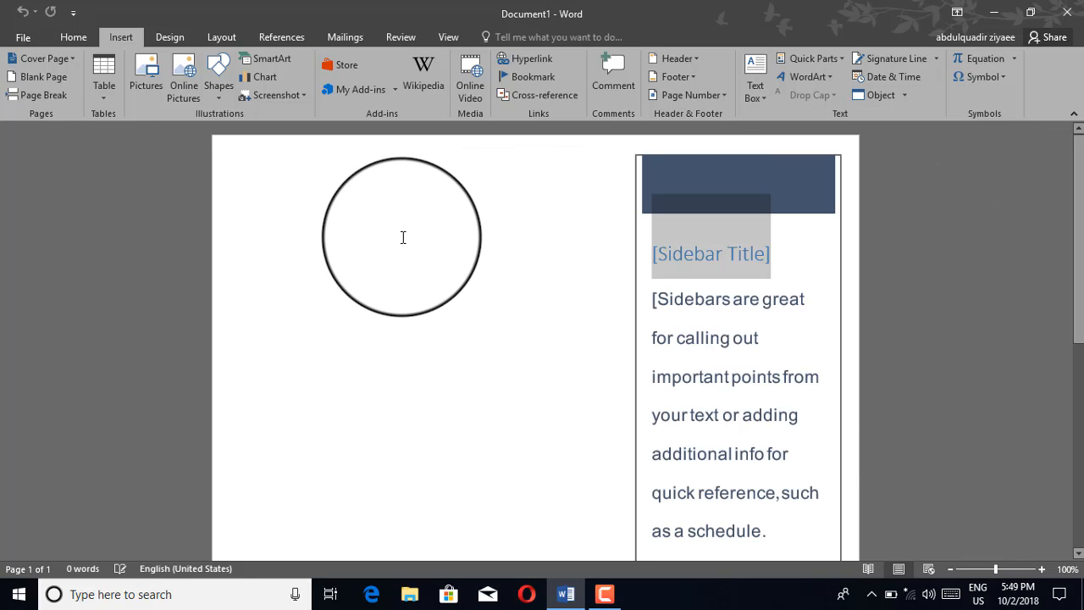
Step: Replace the sidebar's title placeholder with "dhdhnjnhfgnfg" and its body placeholder with "fhdfnhfdnfgnfgnfgn"
{"action": "left_click", "coordinate": [688, 257]}
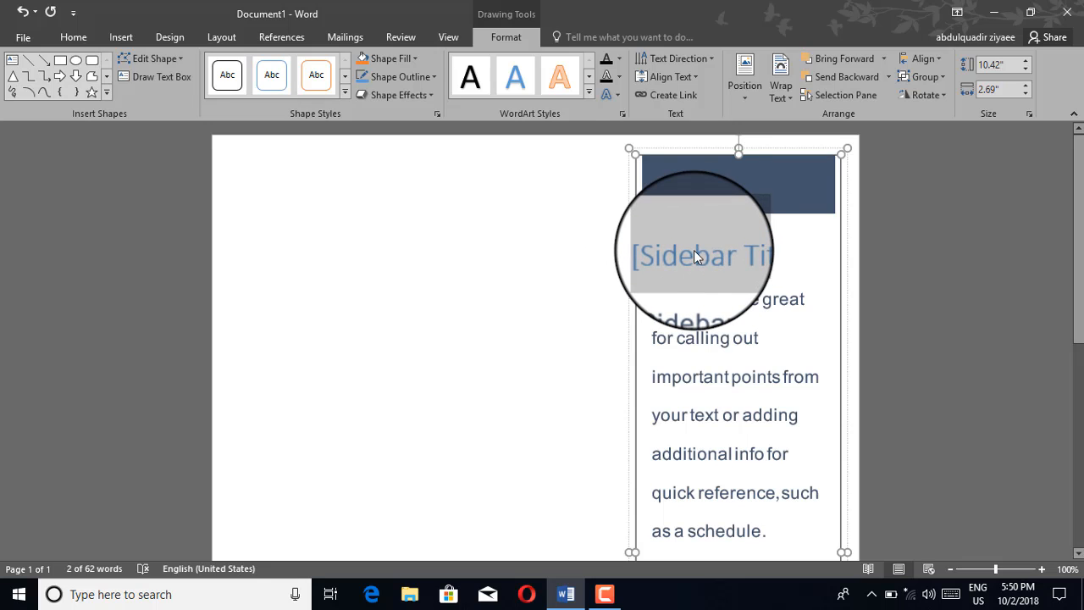
{"action": "key", "text": "BackSpace"}
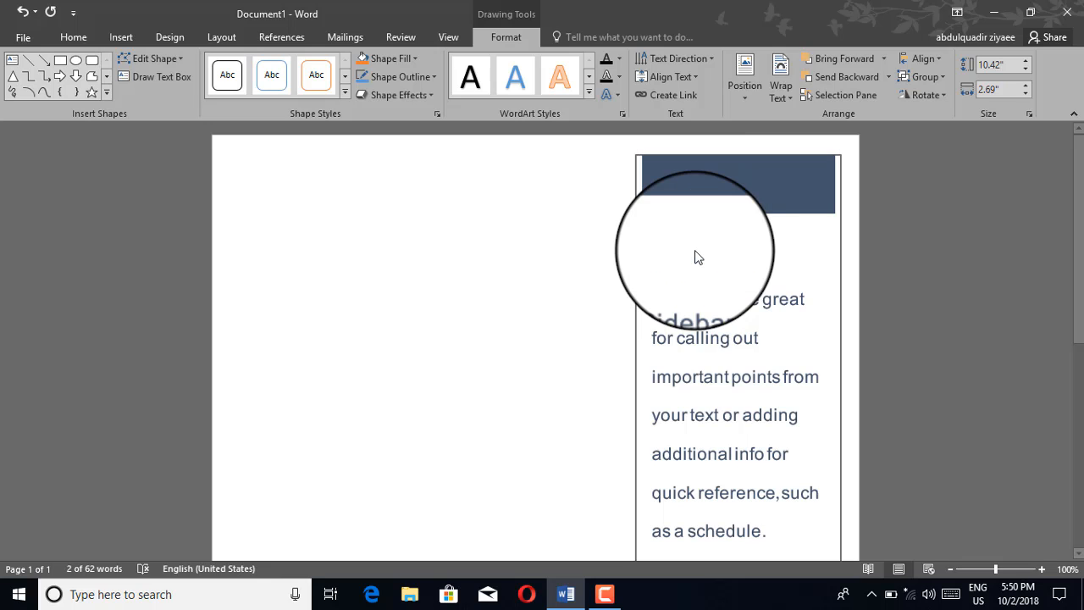
{"action": "type", "text": "d"}
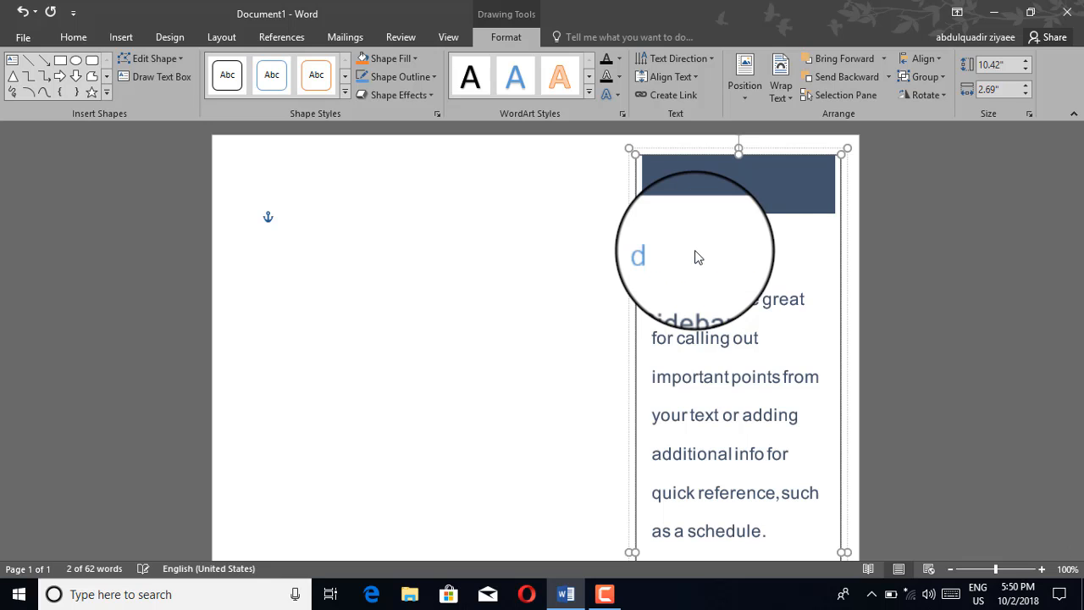
{"action": "type", "text": "hdhnjhfgnfg"}
{"action": "left_click", "coordinate": [715, 303]}
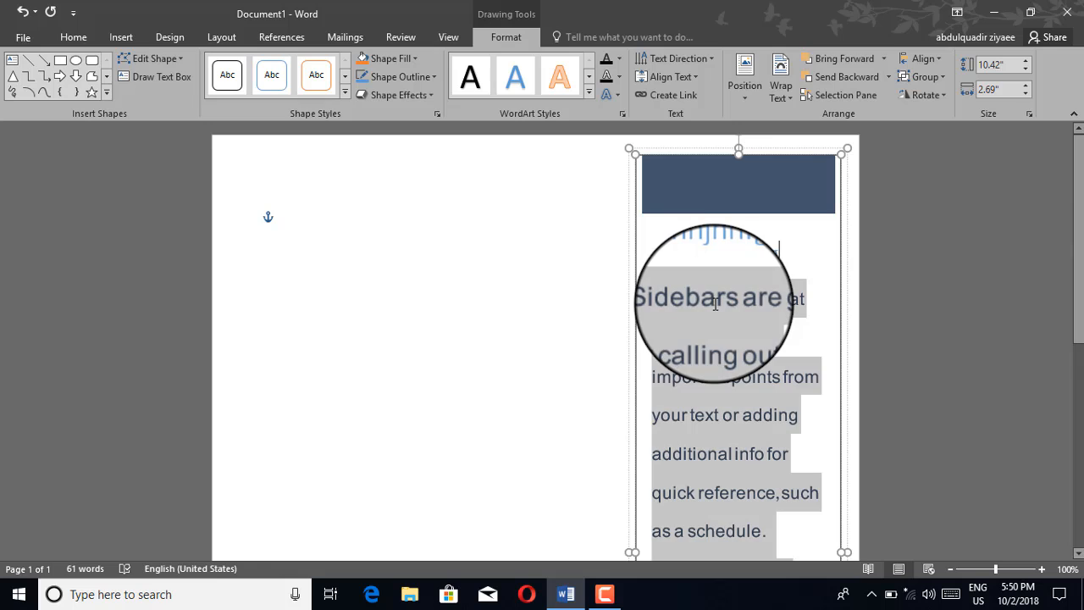
{"action": "key", "text": "Delete"}
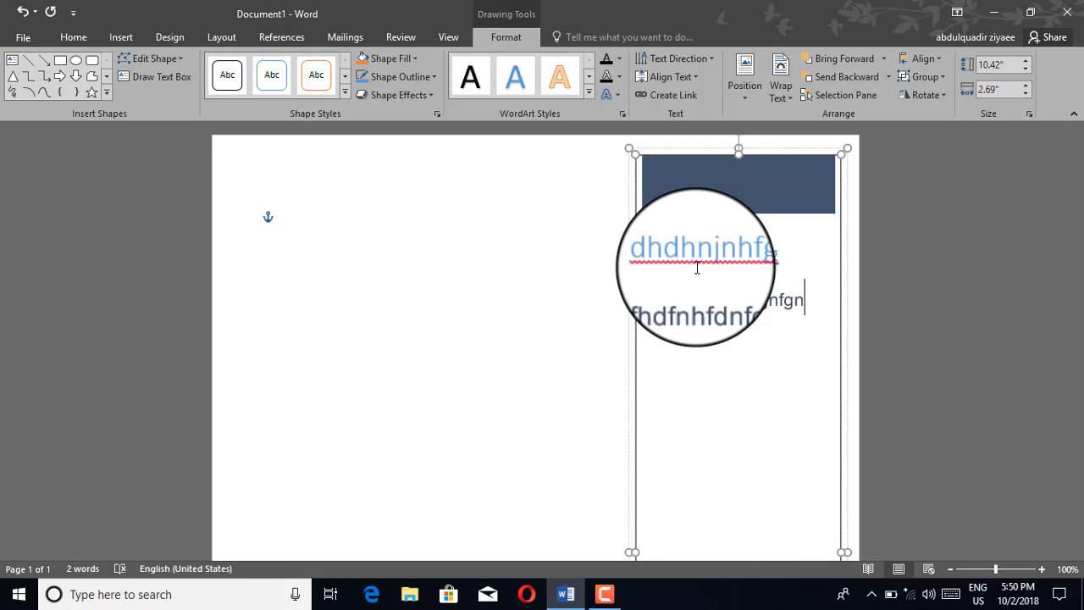
Step: Fill the sidebar's text panel with black and shrink the whole sidebar group to about 8.43" high by 1.4" wide
{"action": "left_click", "coordinate": [407, 68]}
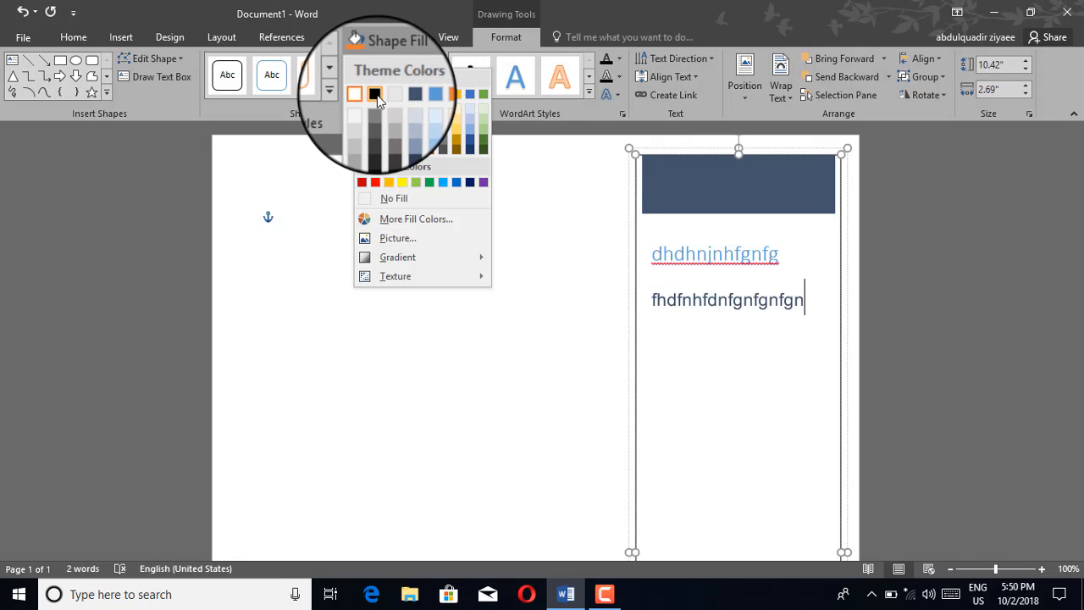
{"action": "left_click", "coordinate": [375, 94]}
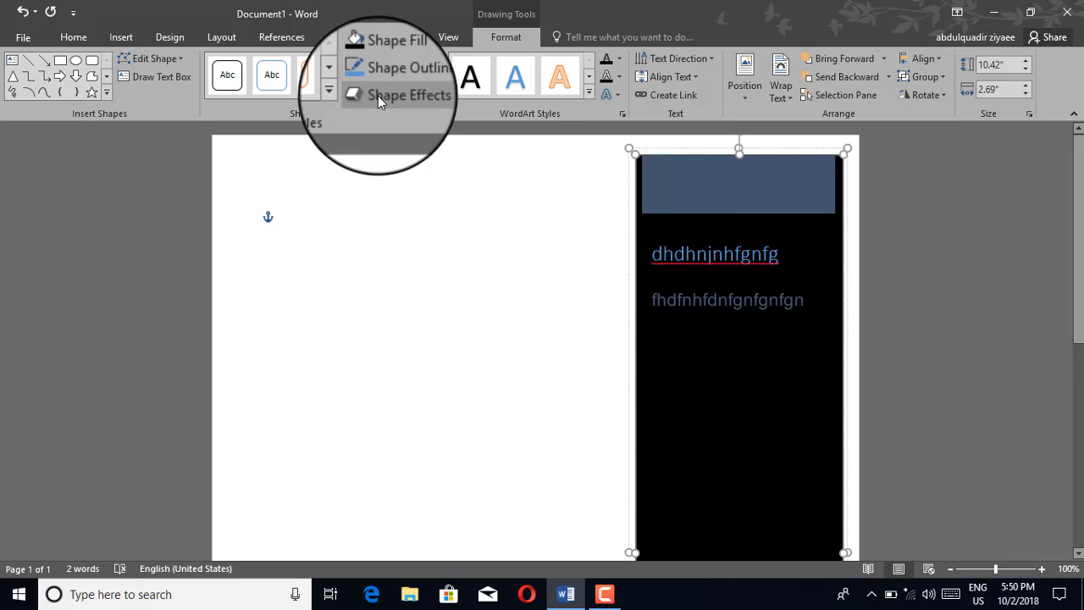
{"action": "left_click_drag", "start_coordinate": [629, 149], "coordinate": [663, 192]}
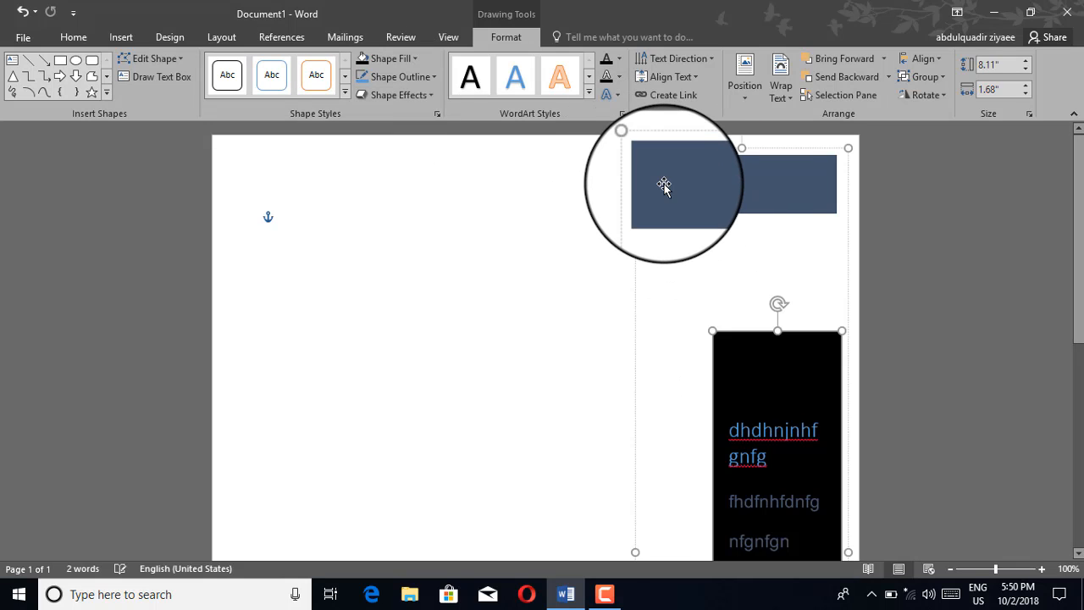
{"action": "left_click", "coordinate": [649, 171]}
{"action": "left_click_drag", "start_coordinate": [634, 149], "coordinate": [736, 307]}
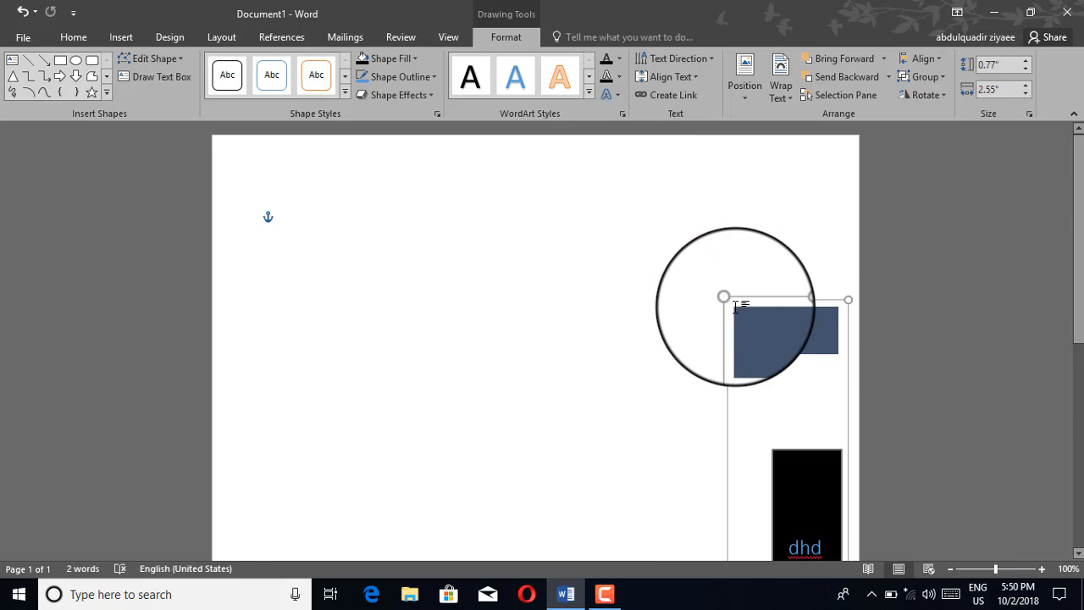
Step: Cut the whole sidebar group from the page
{"action": "scroll", "coordinate": [737, 303], "scroll_direction": "down", "scroll_amount": 6}
{"action": "scroll", "coordinate": [728, 209], "scroll_direction": "up", "scroll_amount": 1}
{"action": "scroll", "coordinate": [728, 208], "scroll_direction": "up", "scroll_amount": 1}
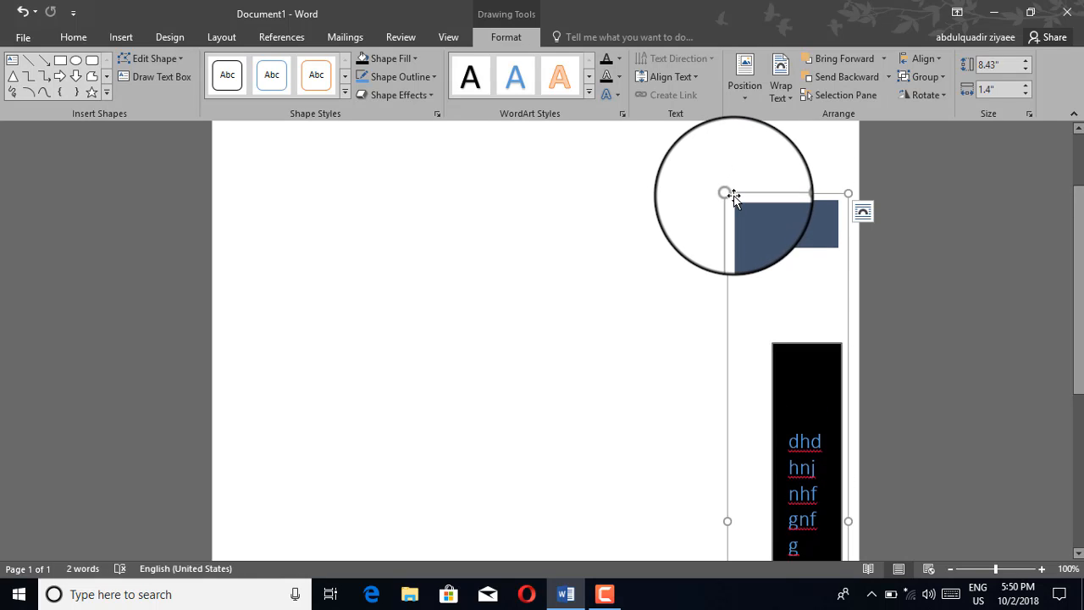
{"action": "right_click", "coordinate": [734, 197]}
{"action": "left_click", "coordinate": [751, 209]}
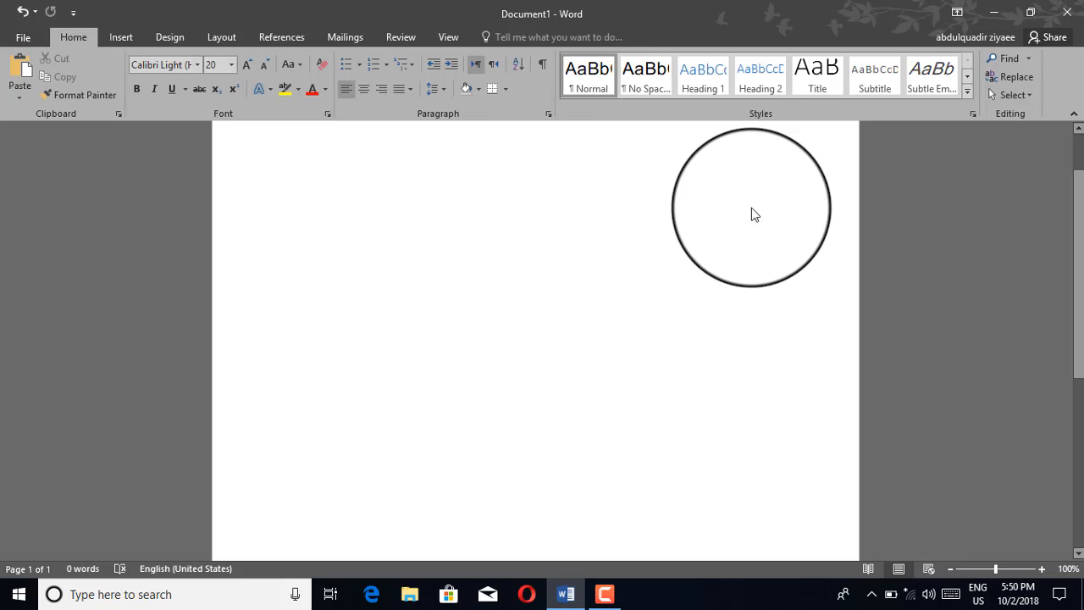
Step: Draw a text box about 1.7" high by 5.66" wide and enter "Ftgnhfgnfgm gfm fgmfgmgf" in it
{"action": "left_click", "coordinate": [115, 41]}
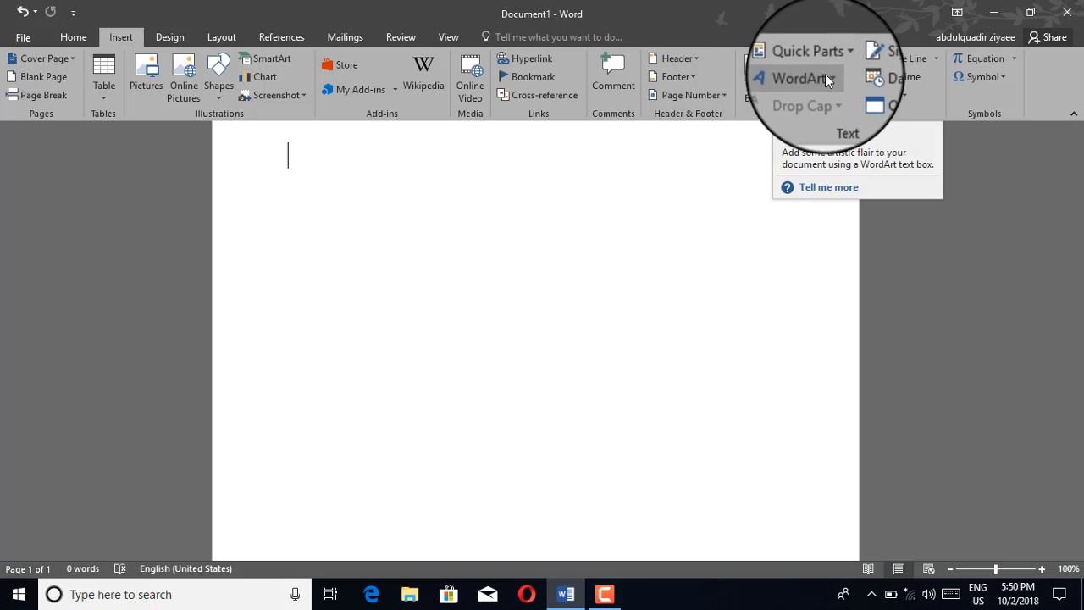
{"action": "left_click", "coordinate": [764, 98]}
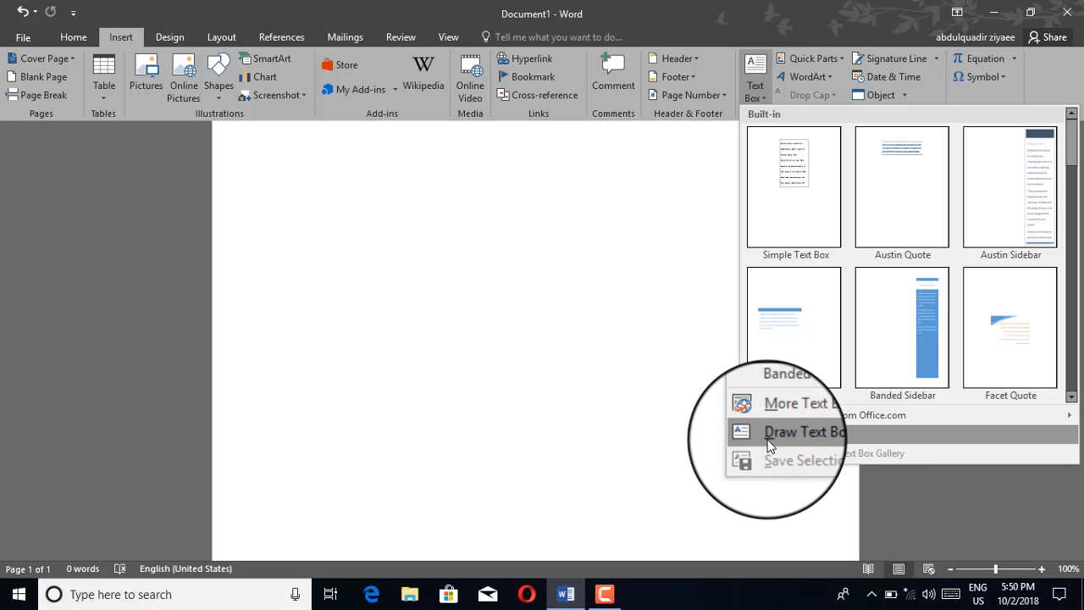
{"action": "left_click", "coordinate": [769, 432]}
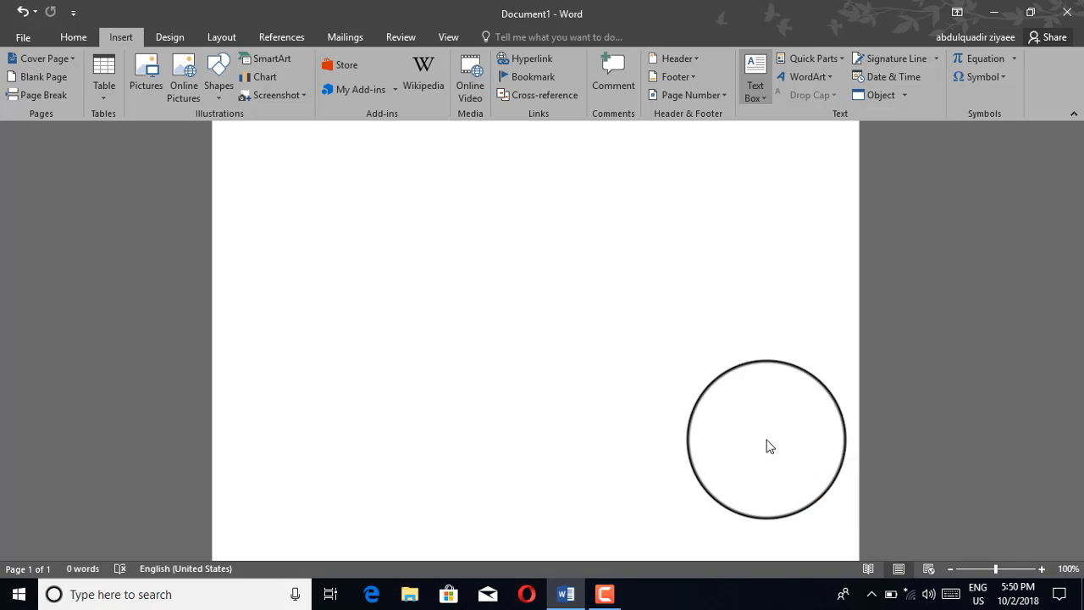
{"action": "mouse_move", "coordinate": [297, 177]}
{"action": "left_mouse_down"}
{"action": "mouse_move", "coordinate": [446, 279]}
{"action": "mouse_move", "coordinate": [729, 306]}
{"action": "left_mouse_up"}
{"action": "type", "text": "f"}
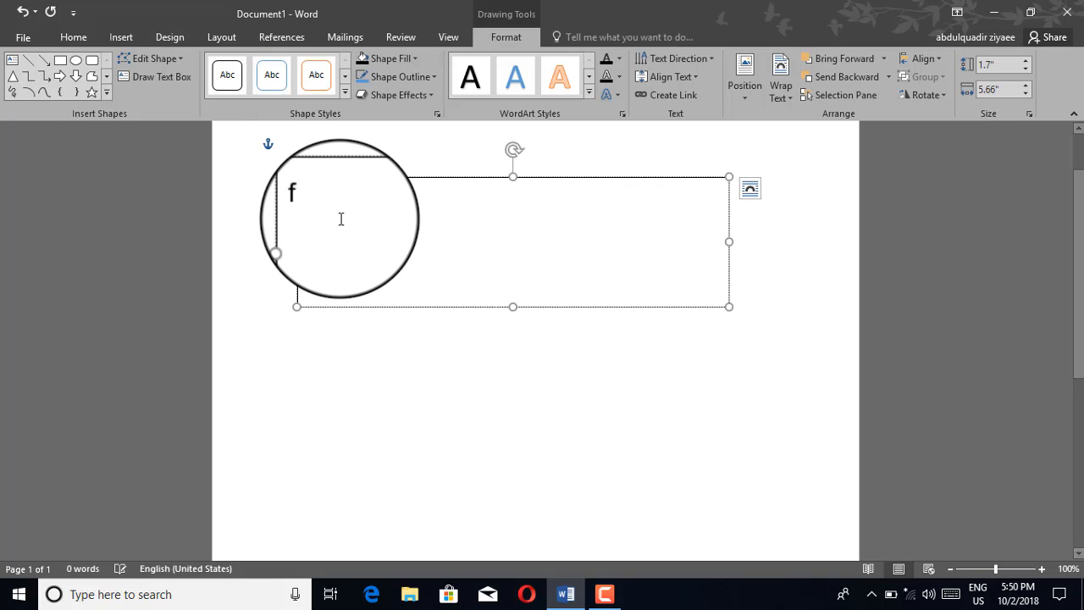
{"action": "type", "text": "tgnhfgnfgm gfm fgmfgmgf"}
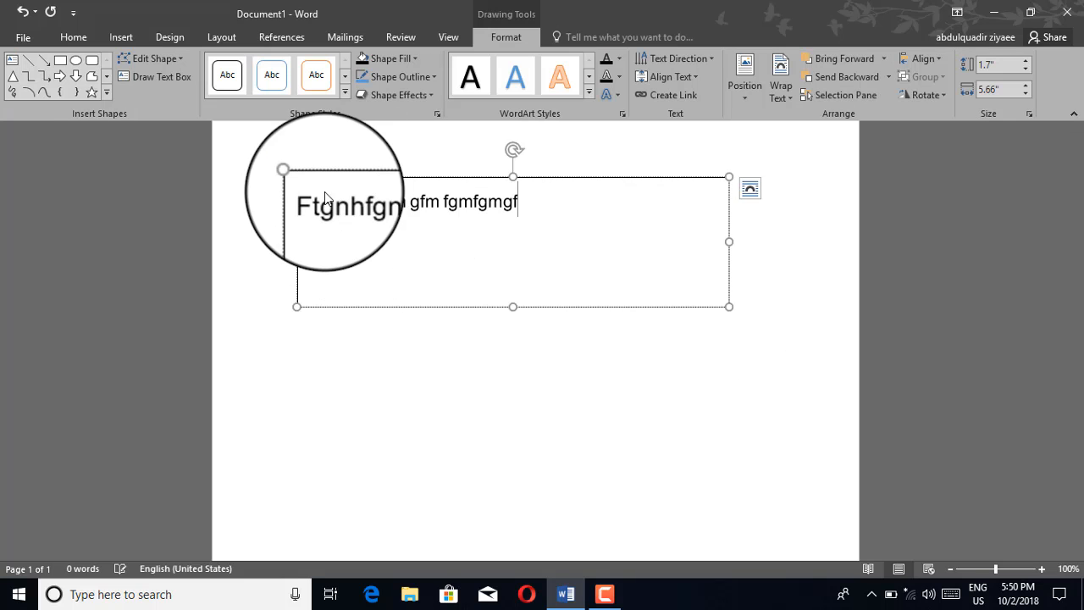
Step: Fill the drawn text box with black and apply the orange WordArt style to all its text
{"action": "triple_click", "coordinate": [336, 205]}
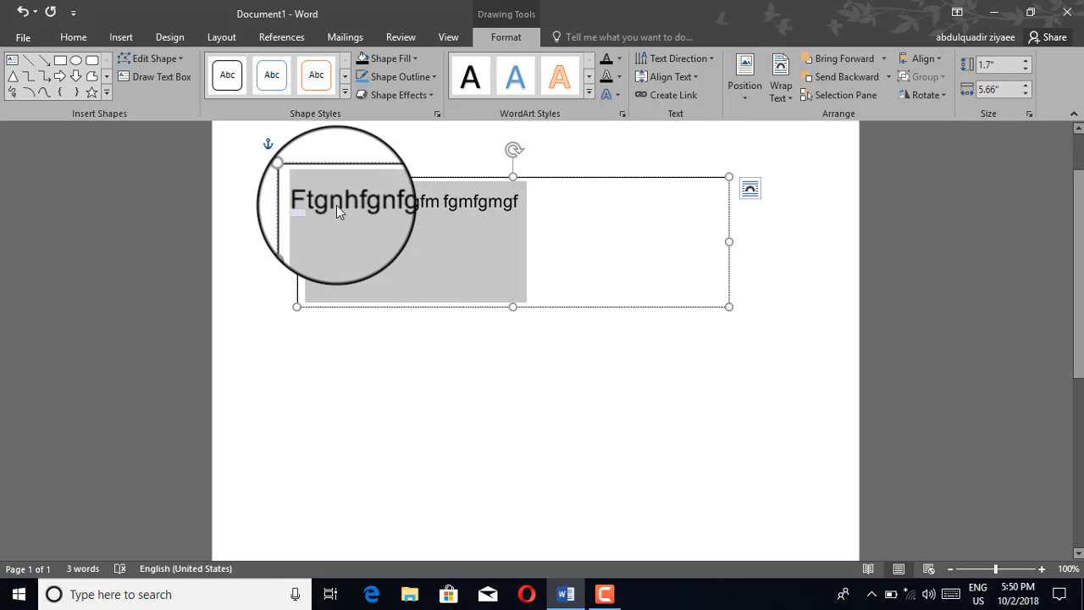
{"action": "left_click", "coordinate": [403, 56]}
{"action": "left_click", "coordinate": [375, 94]}
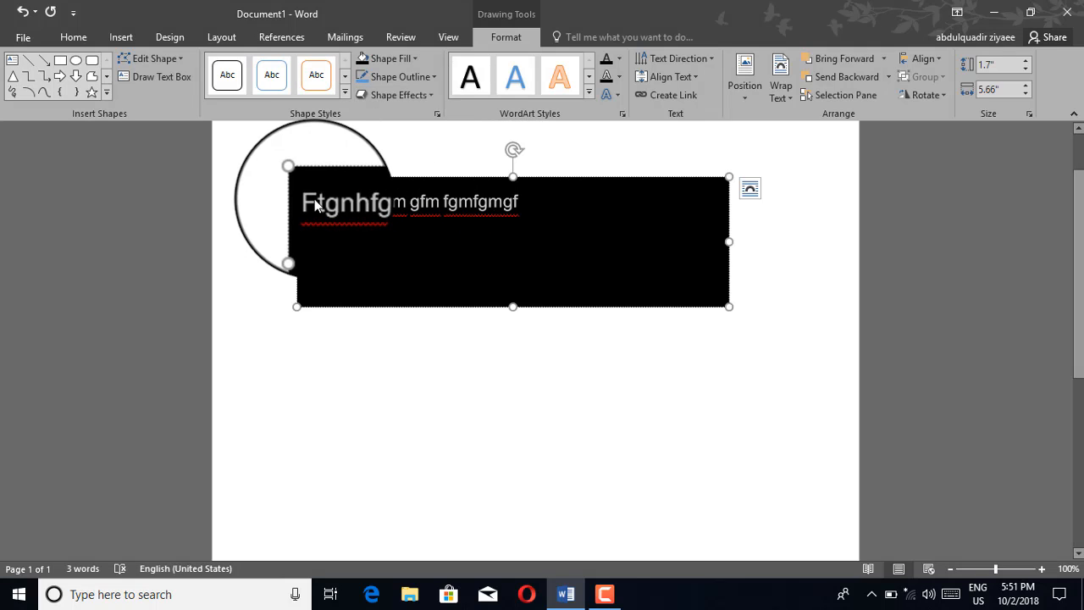
{"action": "left_click", "coordinate": [563, 83]}
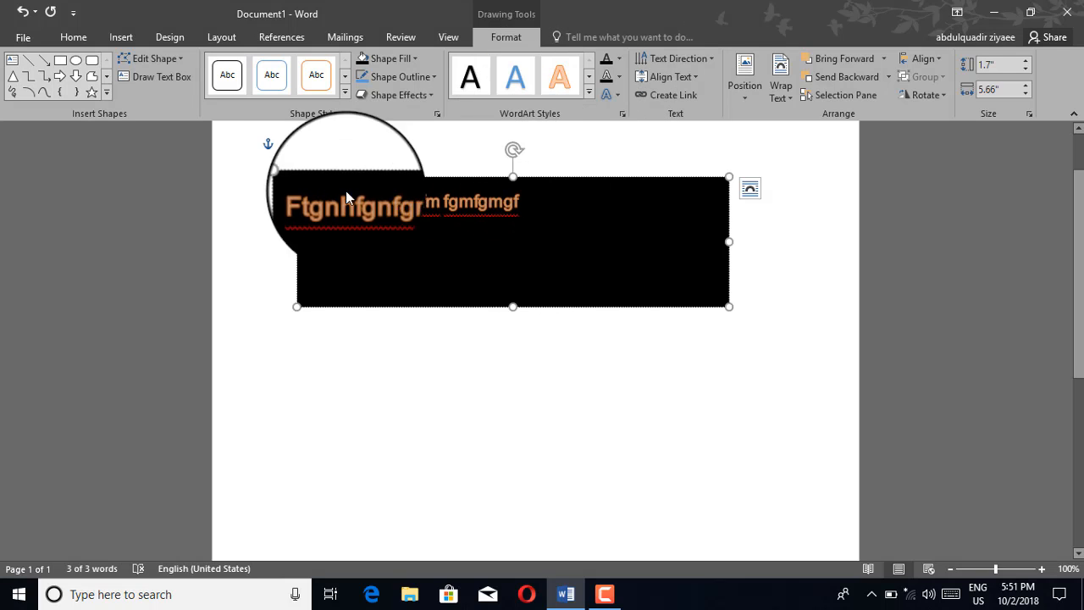
Step: Cut the black text box from the page
{"action": "right_click", "coordinate": [304, 177]}
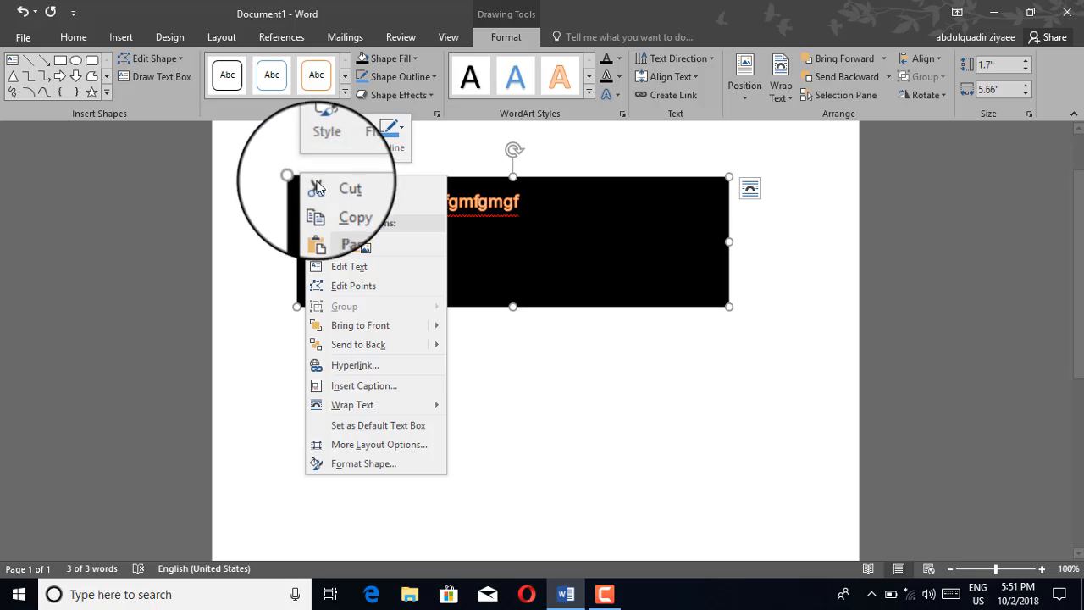
{"action": "left_click", "coordinate": [328, 186]}
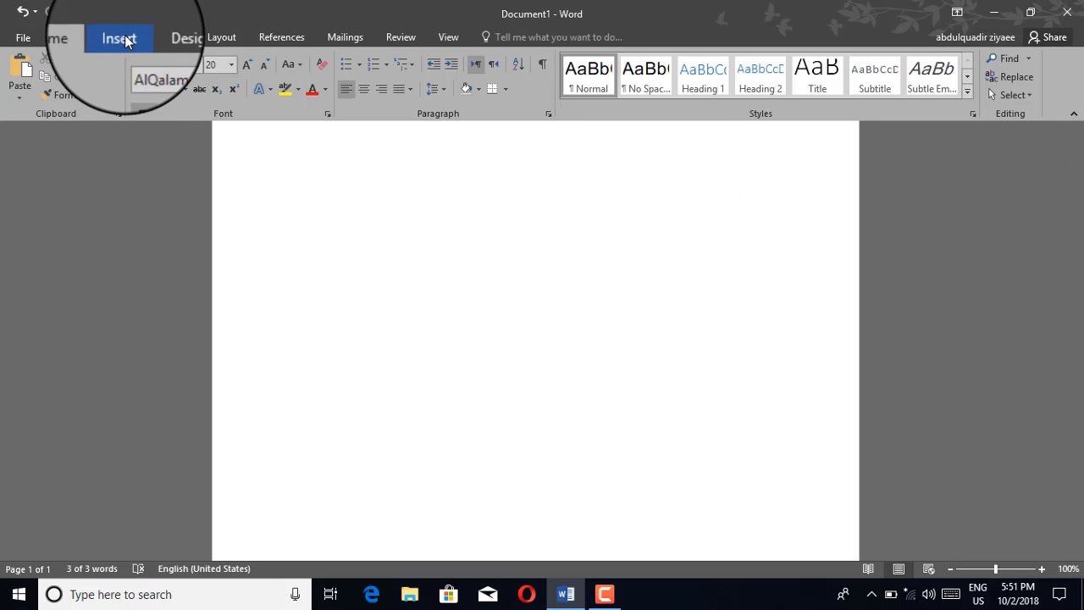
Step: Insert WordArt in the blue Gradient Fill, Accent 1, Reflection style with the text "MS WORD 2016"
{"action": "left_click", "coordinate": [124, 39]}
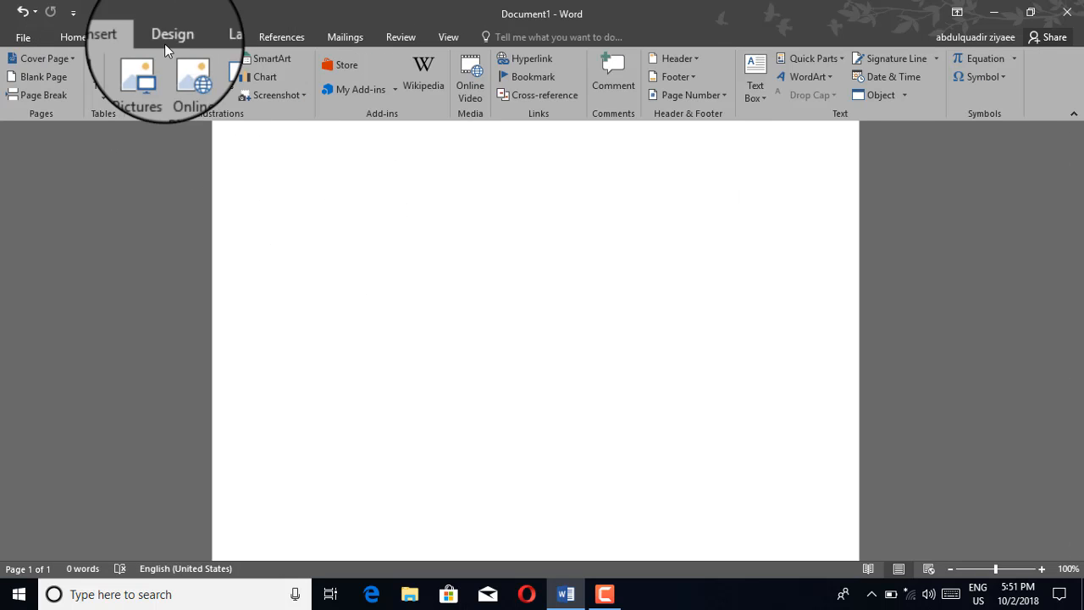
{"action": "left_click", "coordinate": [818, 78]}
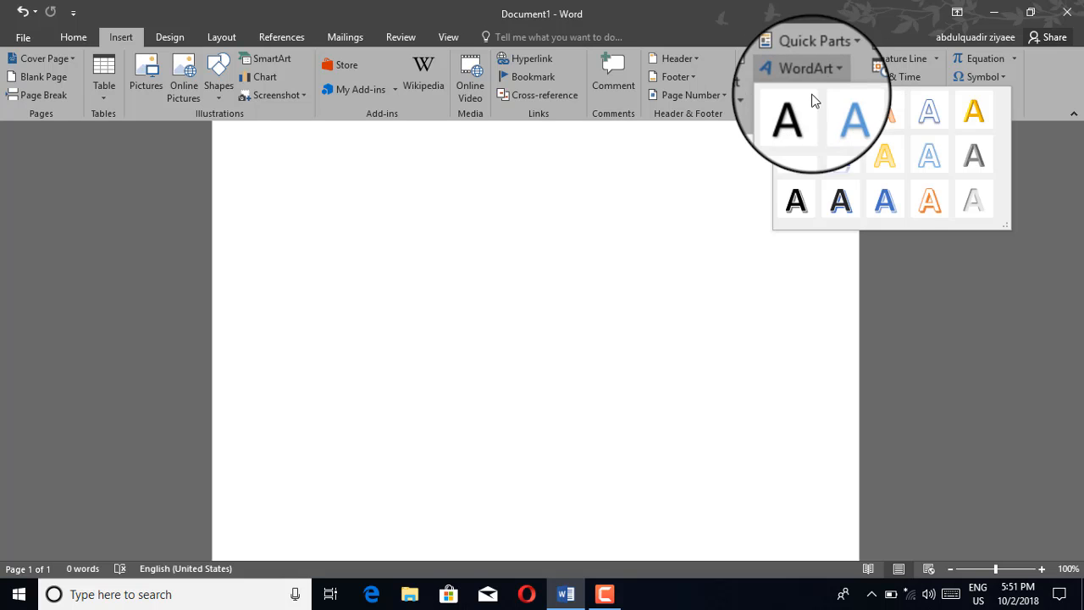
{"action": "left_click", "coordinate": [850, 159]}
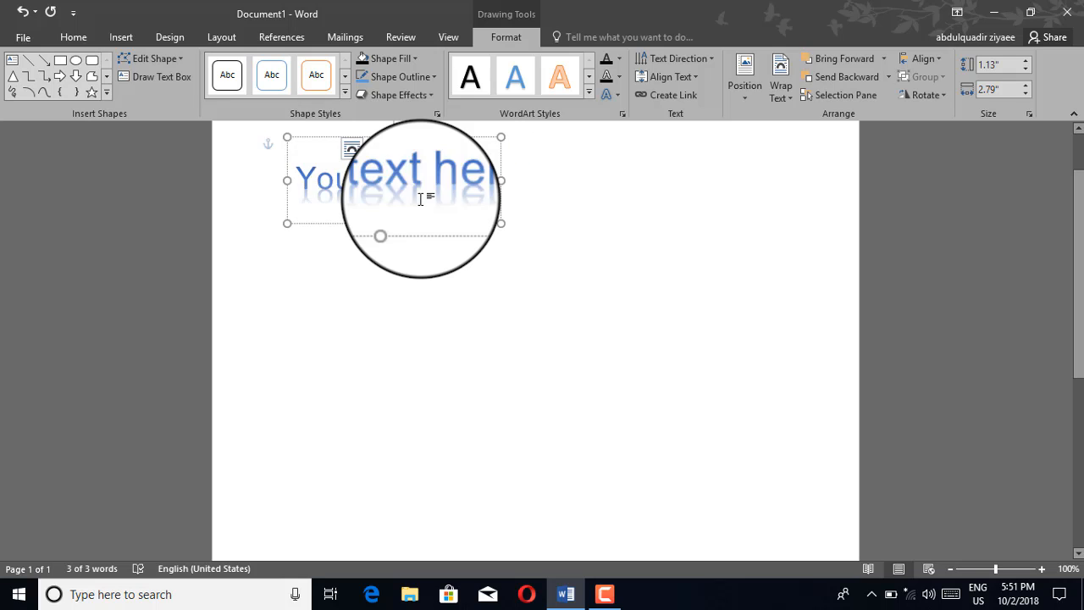
{"action": "type", "text": "MS WORD 2016"}
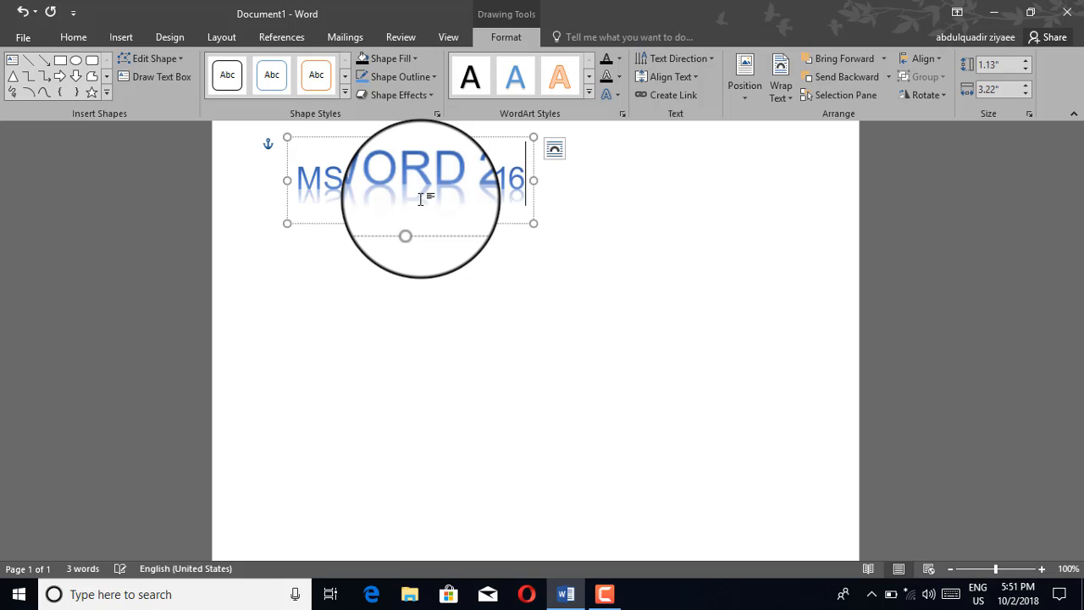
Step: Restyle the whole "MS WORD 2016" text with the black, blue-shadowed WordArt style and fill its box with yellow
{"action": "key", "text": "ctrl+a"}
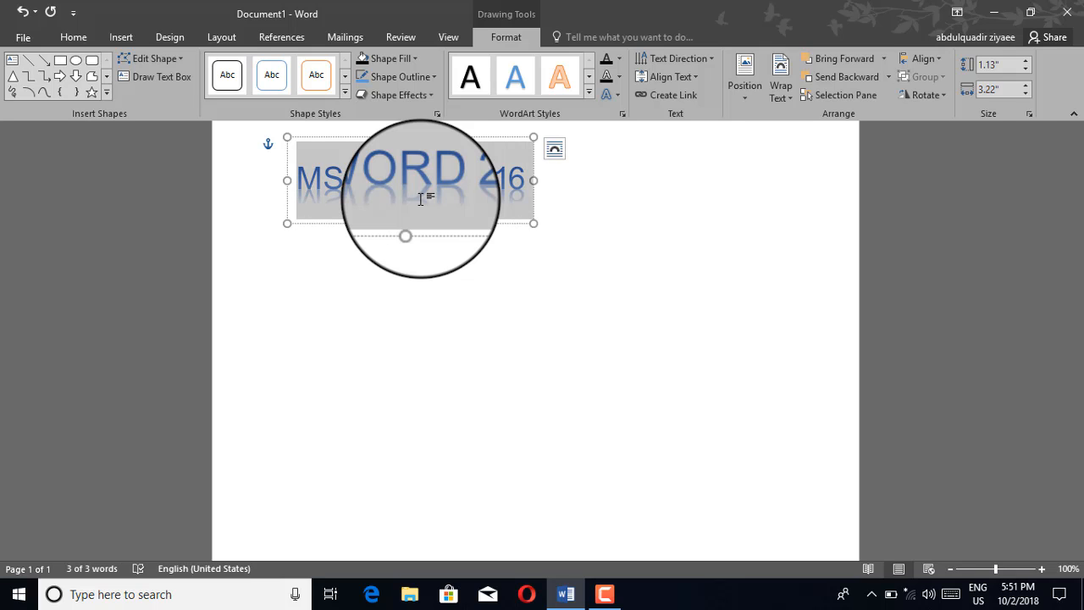
{"action": "left_click", "coordinate": [589, 95]}
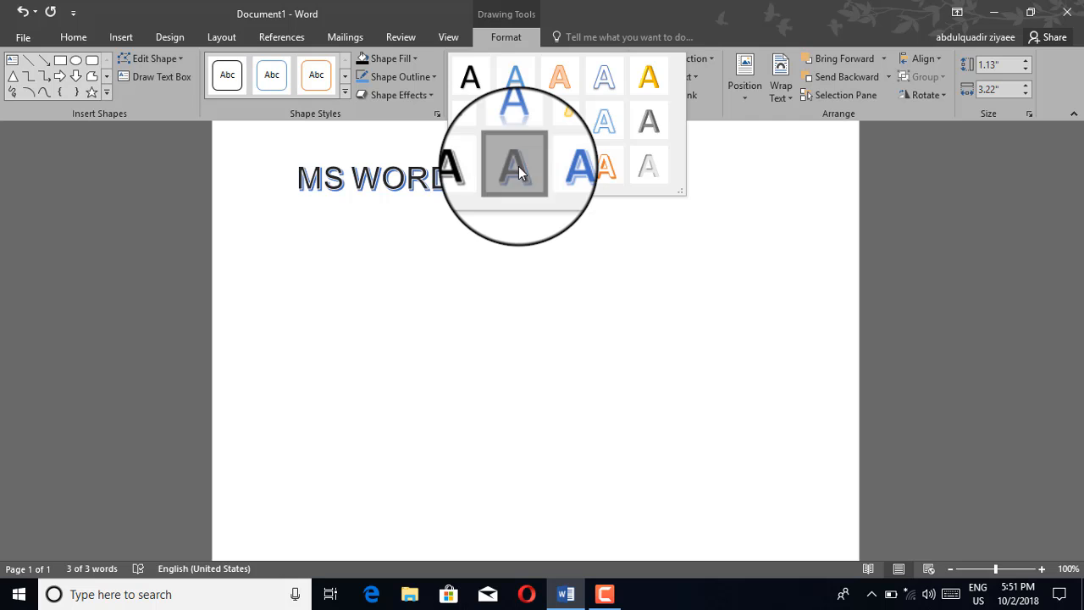
{"action": "left_click", "coordinate": [519, 166]}
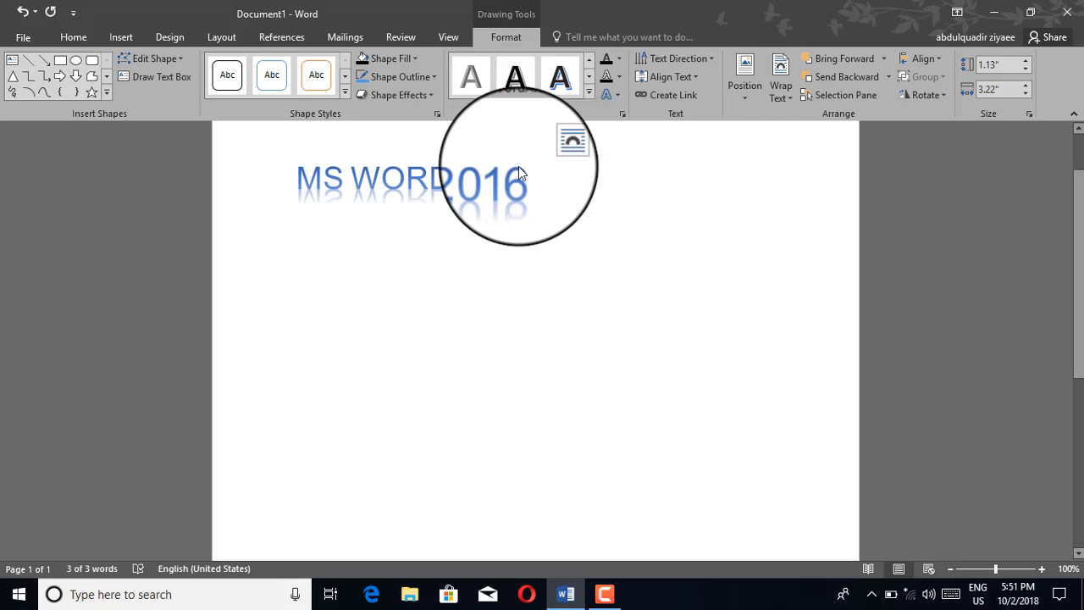
{"action": "left_click", "coordinate": [389, 60]}
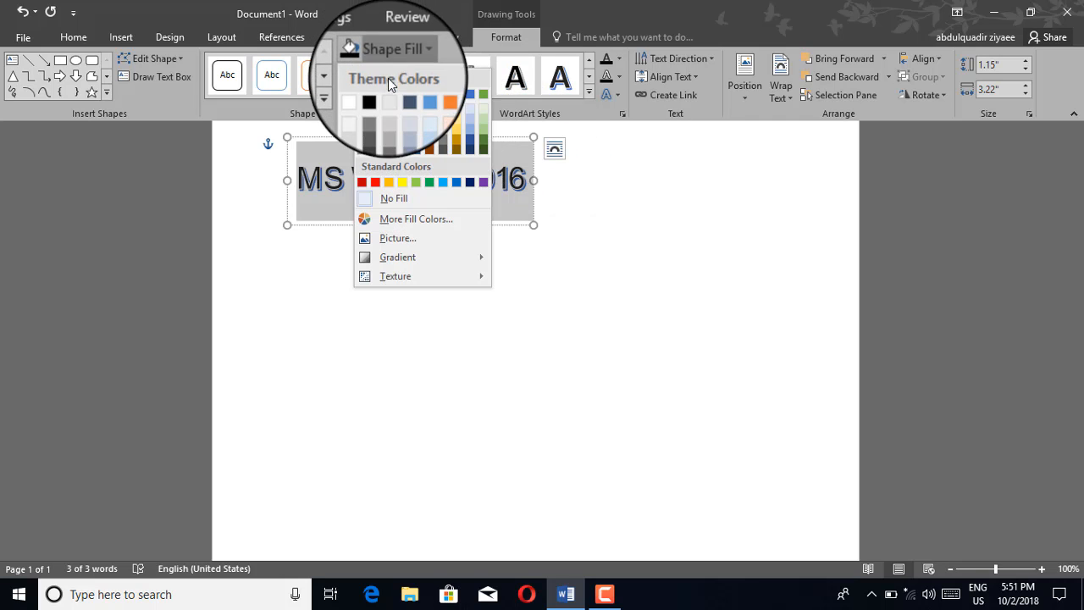
{"action": "left_click", "coordinate": [405, 183]}
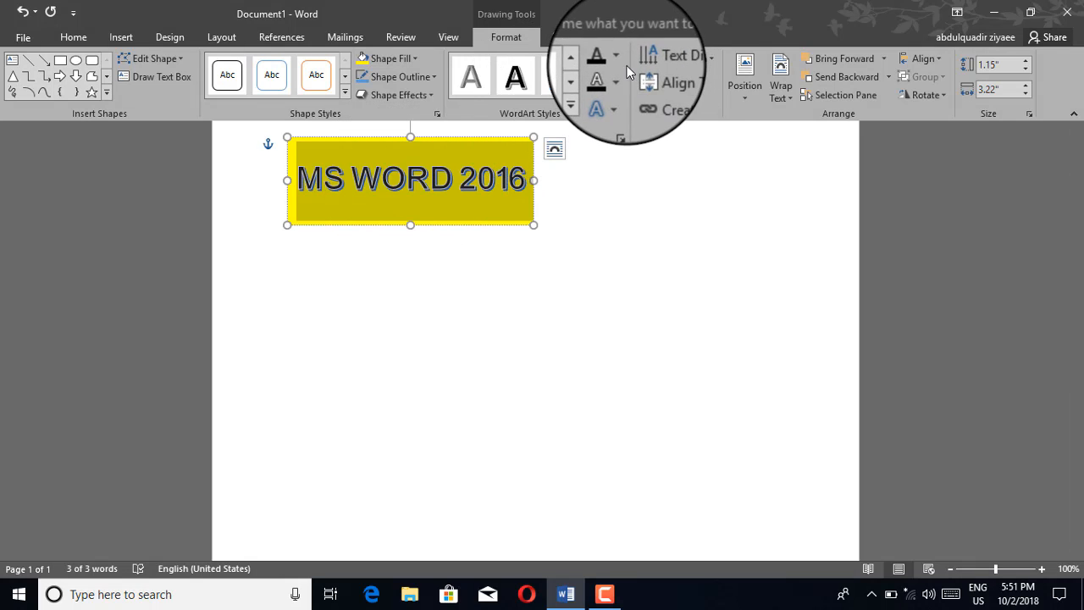
Step: Apply a tilted Perspective 3-D Rotation shape effect to the yellow "MS WORD 2016" WordArt box
{"action": "left_click", "coordinate": [395, 95]}
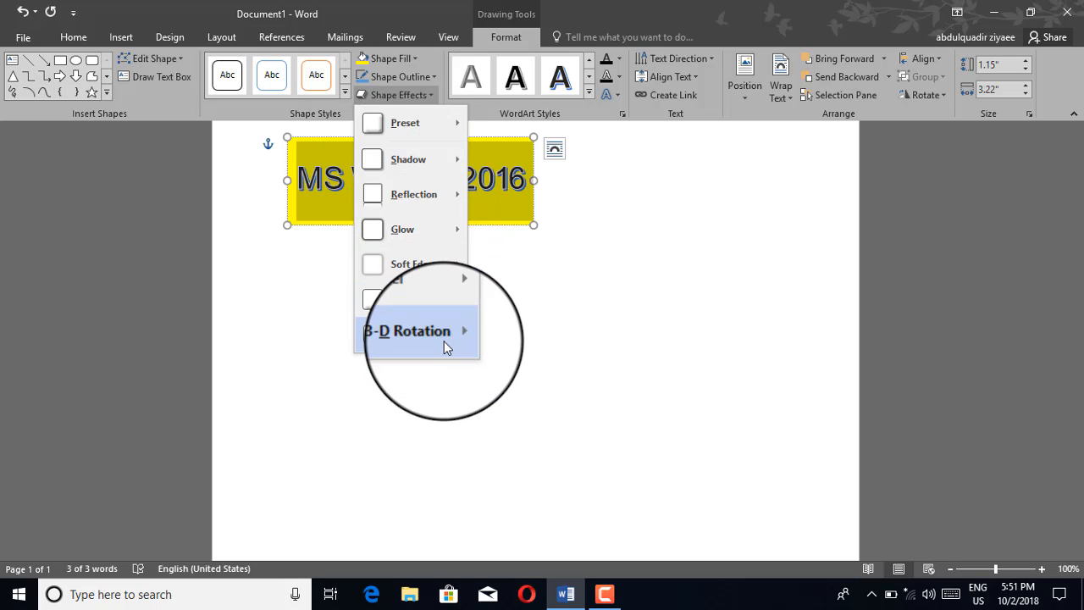
{"action": "mouse_move", "coordinate": [444, 340]}
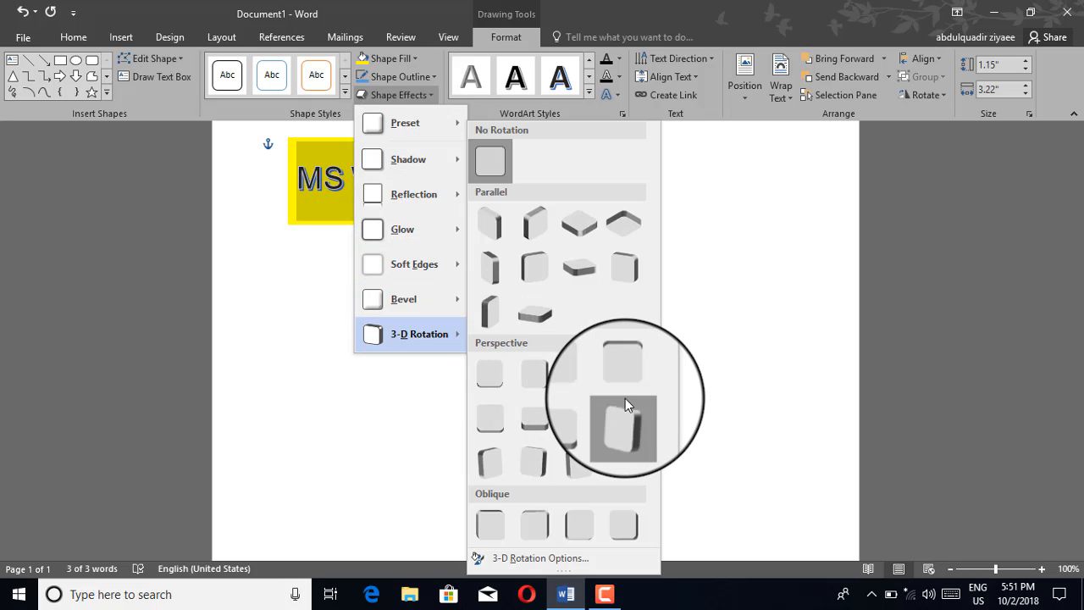
{"action": "left_click", "coordinate": [625, 398]}
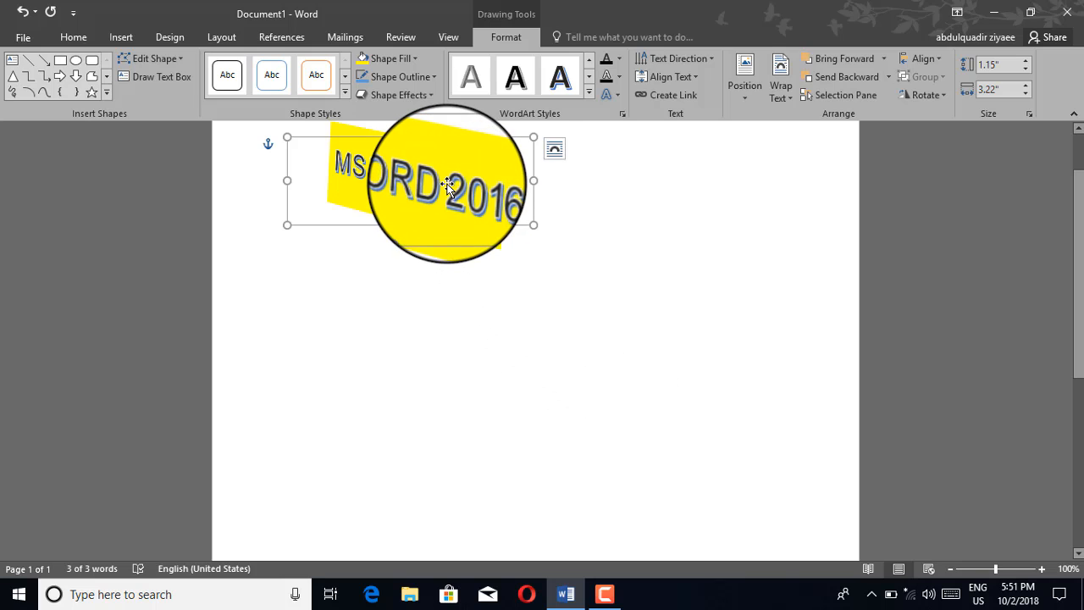
Step: Cut the rotated yellow WordArt box from the page
{"action": "left_click", "coordinate": [114, 42]}
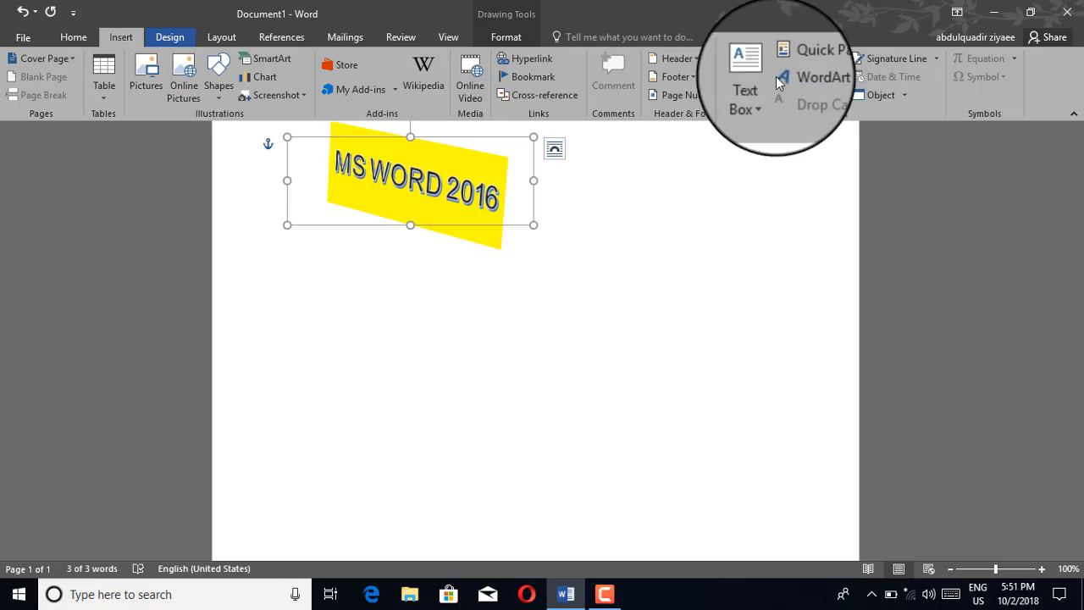
{"action": "left_click", "coordinate": [803, 77]}
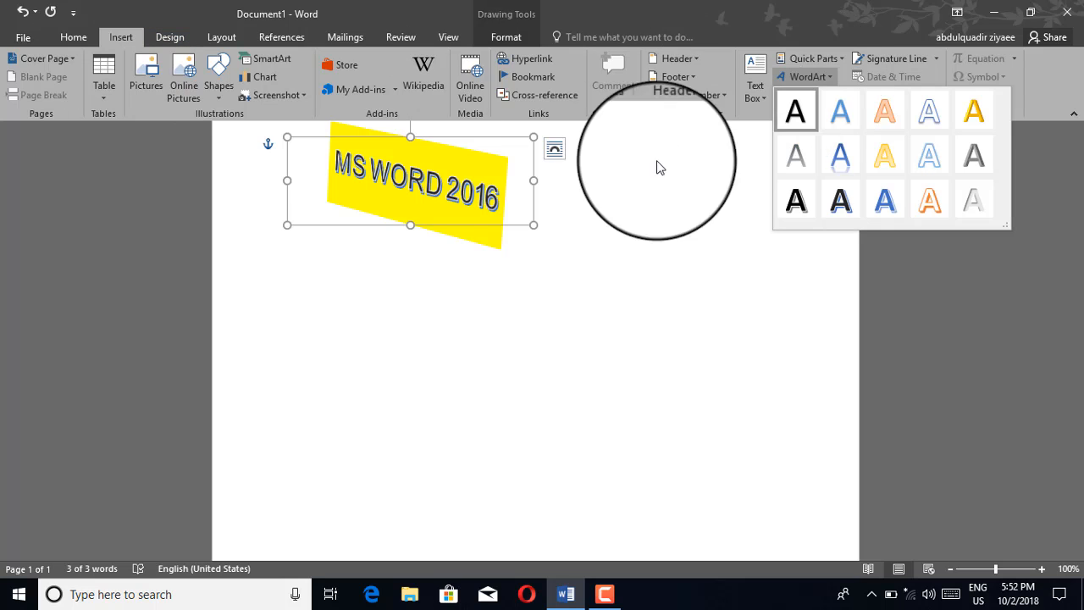
{"action": "left_click", "coordinate": [419, 137]}
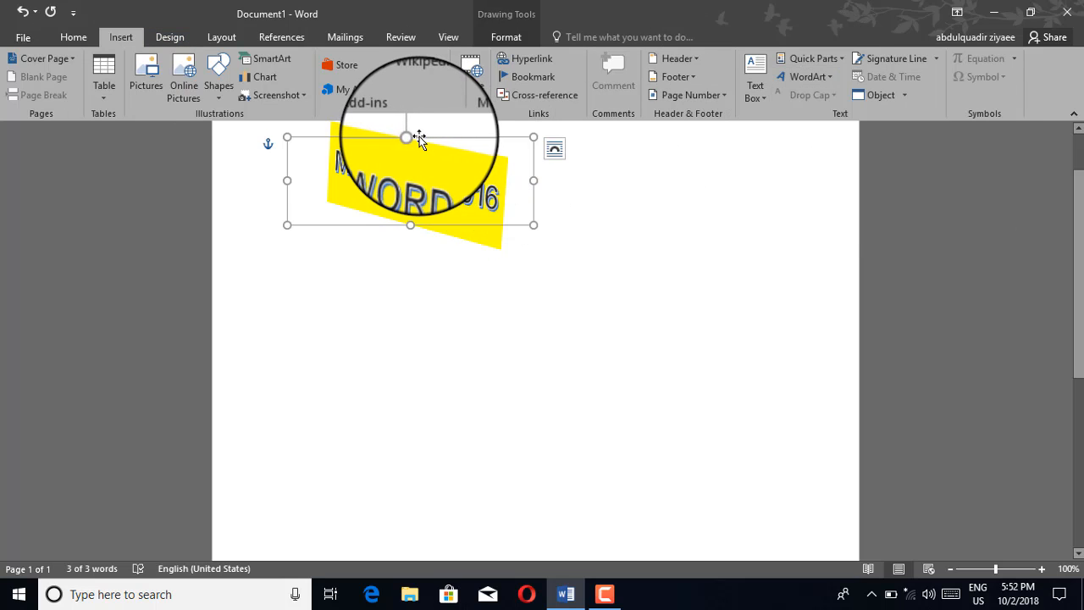
{"action": "right_click", "coordinate": [421, 138]}
{"action": "left_click", "coordinate": [441, 150]}
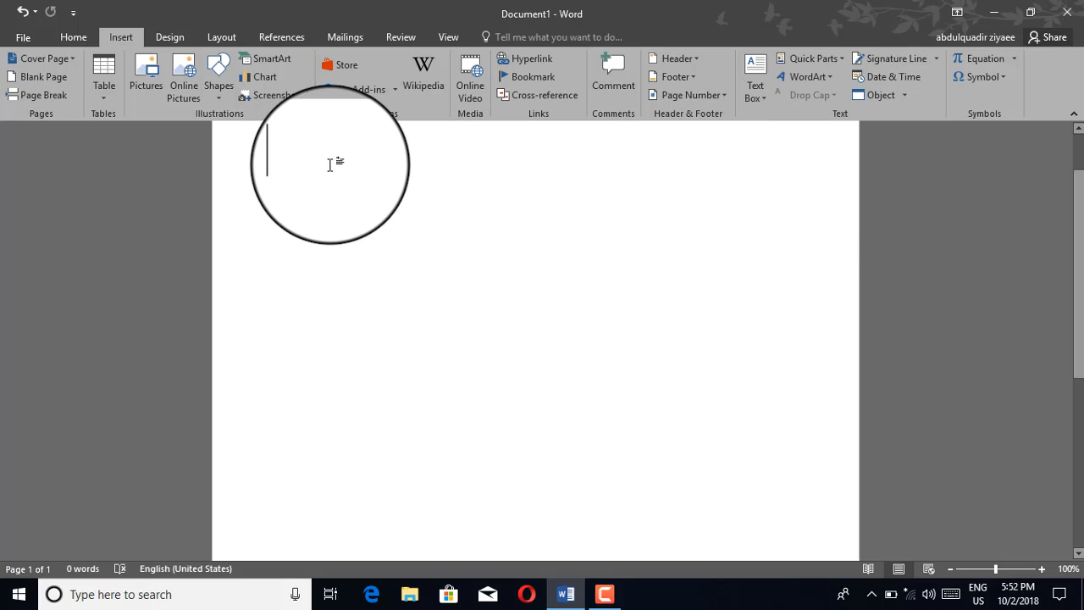
Step: Enter "MS WORD 2016" in the black, blue-shadowed style and paste it repeatedly to build a multi-line paragraph
{"action": "type", "text": "MS WORD 2016"}
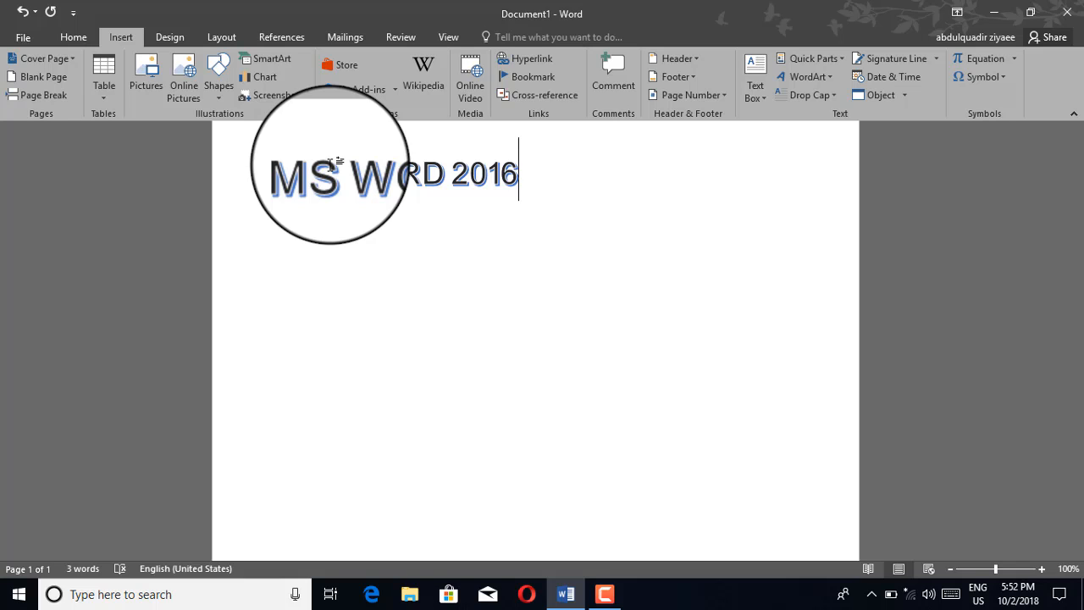
{"action": "key", "text": "ctrl+v"}
{"action": "key", "text": "ctrl+v"}
{"action": "key", "text": "ctrl+v"}
{"action": "key", "text": "ctrl+v"}
{"action": "key", "text": "ctrl+v"}
{"action": "key", "text": "ctrl+v"}
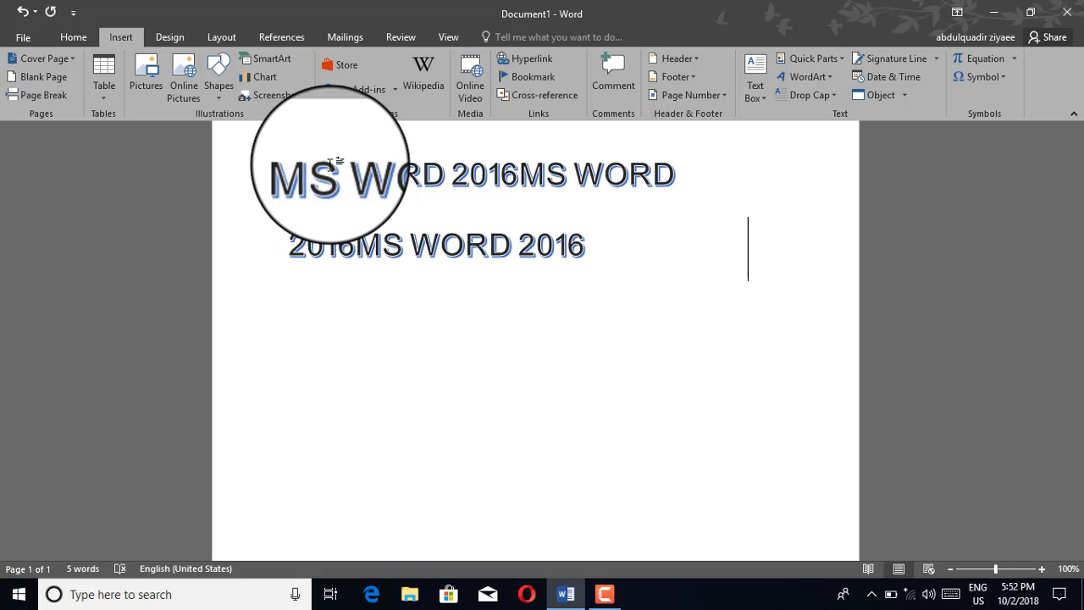
{"action": "key", "text": "ctrl+v"}
{"action": "key", "text": "ctrl+v"}
{"action": "key", "text": "ctrl+v"}
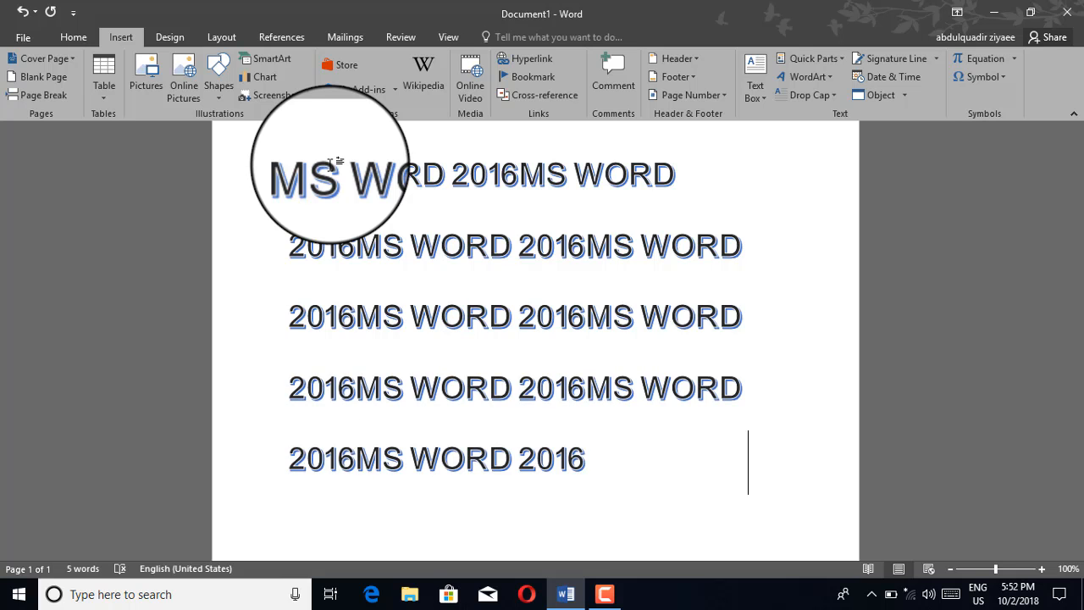
Step: Select the whole paragraph and give its first letter a Dropped drop cap
{"action": "scroll", "coordinate": [339, 169], "scroll_direction": "up", "scroll_amount": 2}
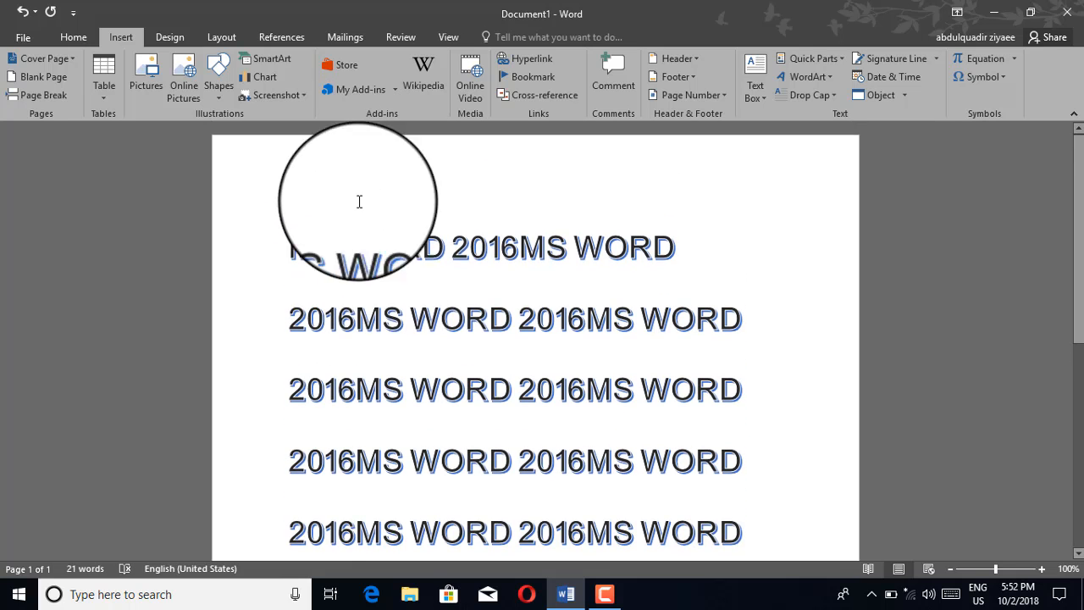
{"action": "scroll", "coordinate": [381, 246], "scroll_direction": "down", "scroll_amount": 1}
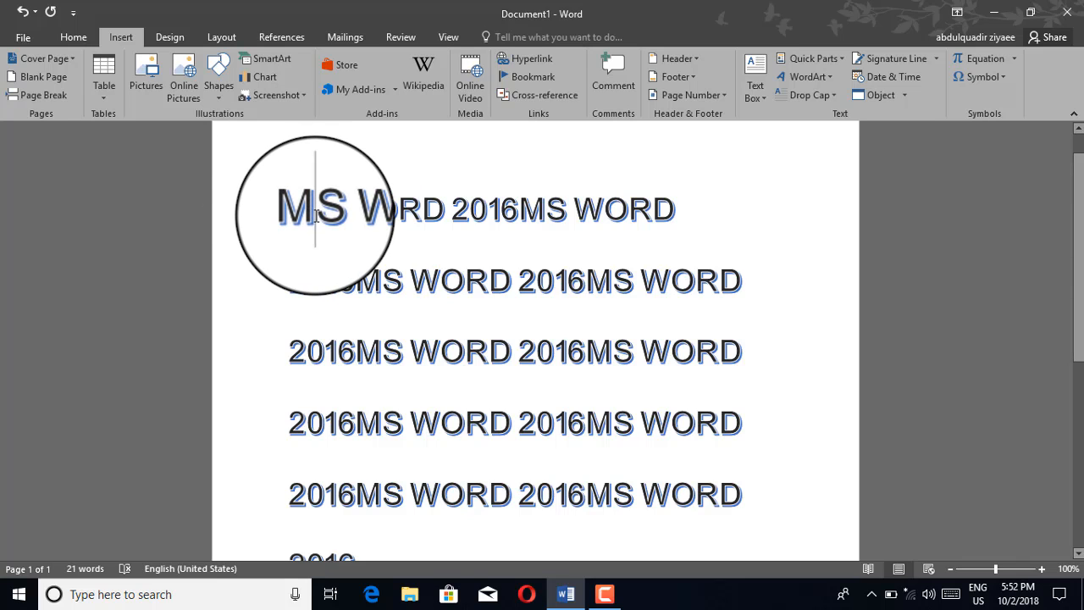
{"action": "key", "text": "ctrl+a"}
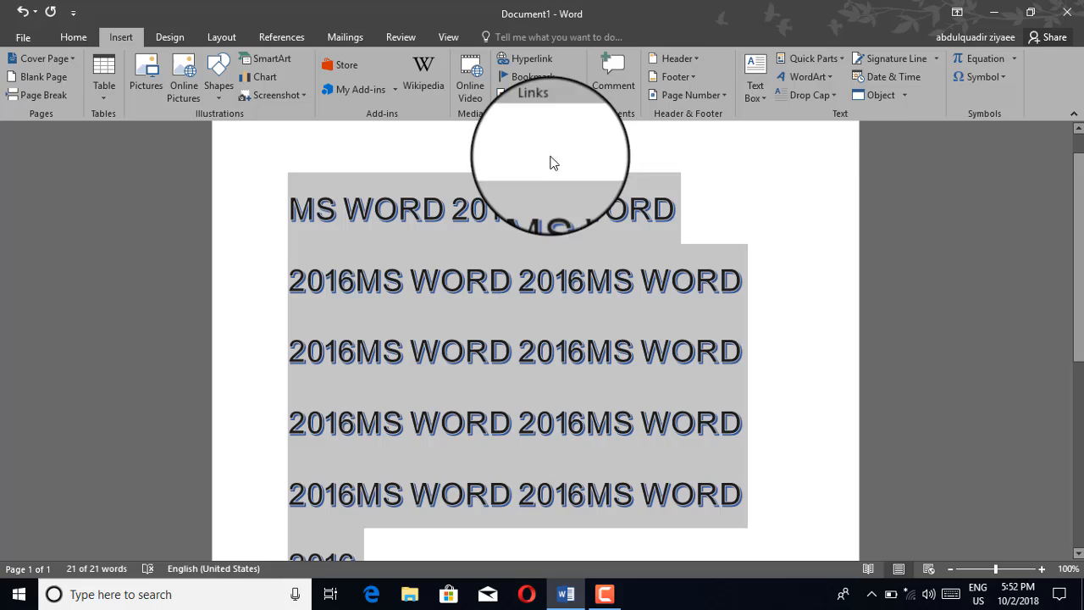
{"action": "left_click", "coordinate": [811, 98]}
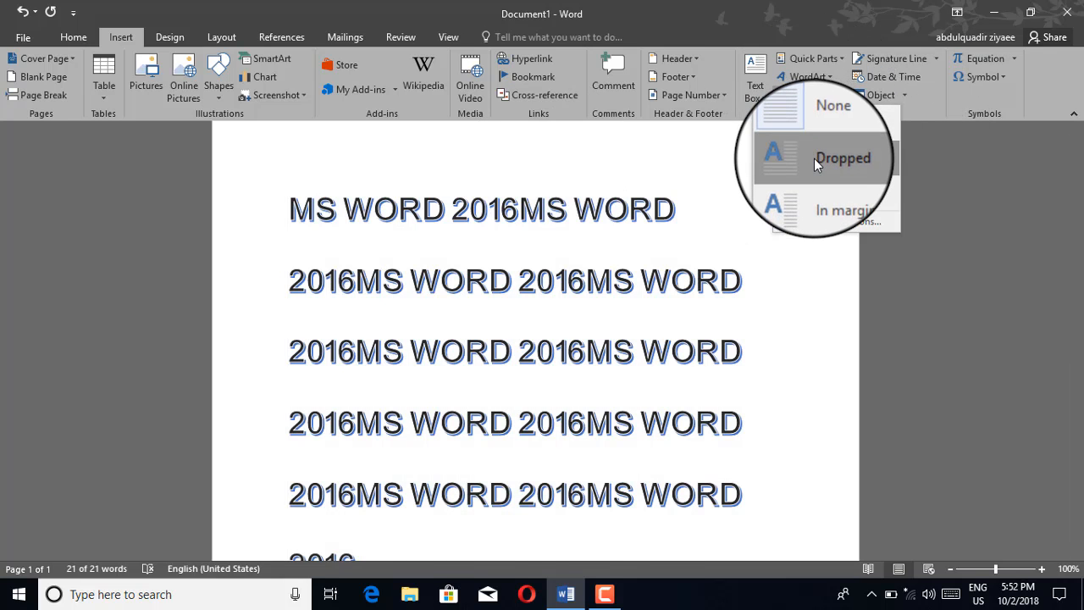
{"action": "key", "text": "Escape"}
{"action": "left_click", "coordinate": [814, 165]}
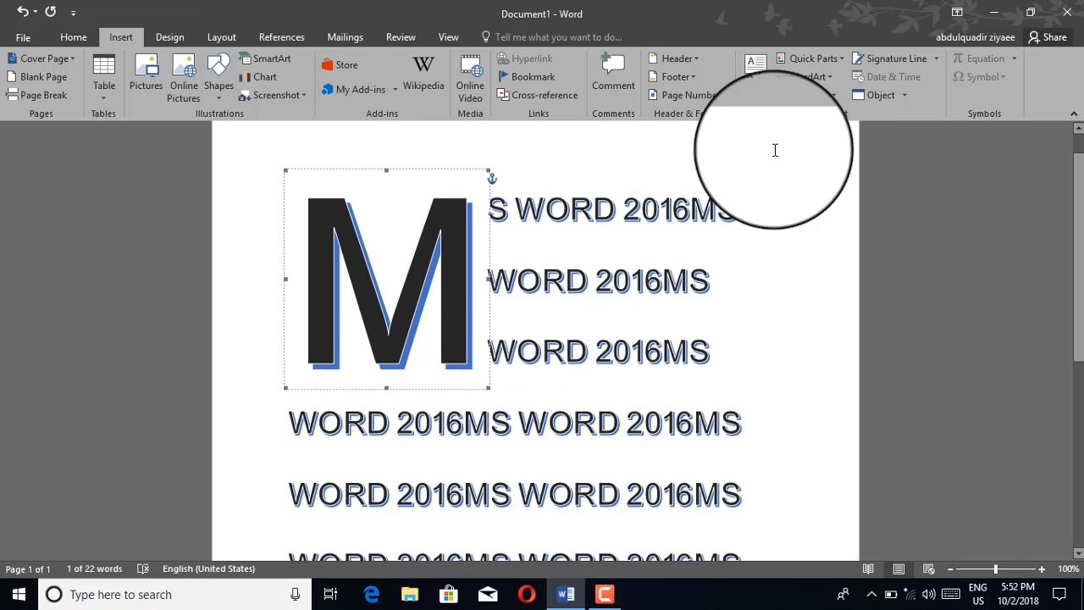
Step: Set the drop cap's lines to drop to 5 in the Drop Cap options
{"action": "left_click", "coordinate": [832, 98]}
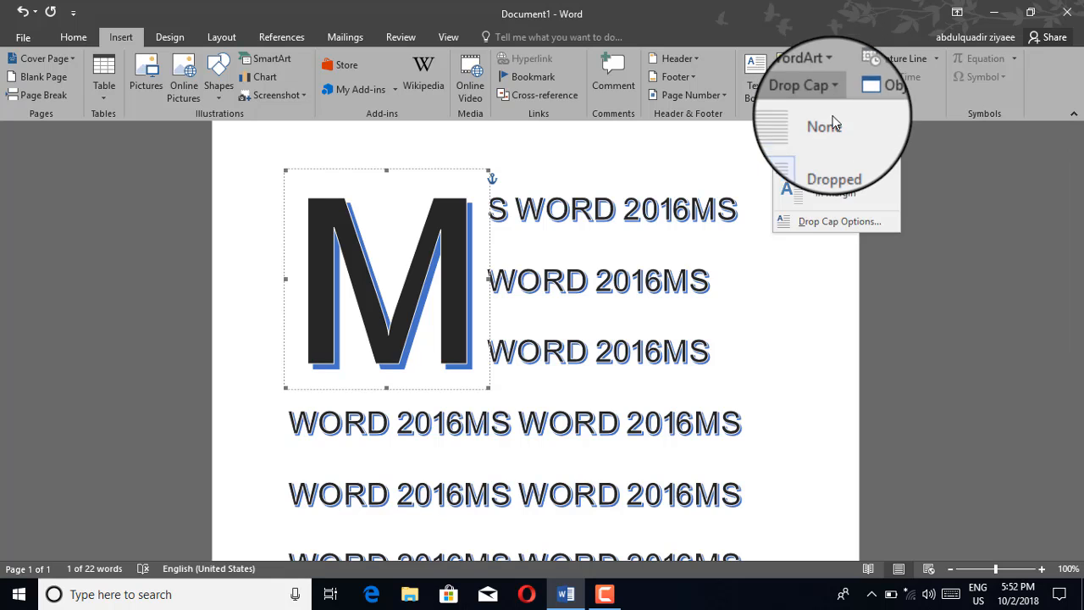
{"action": "left_click", "coordinate": [823, 222]}
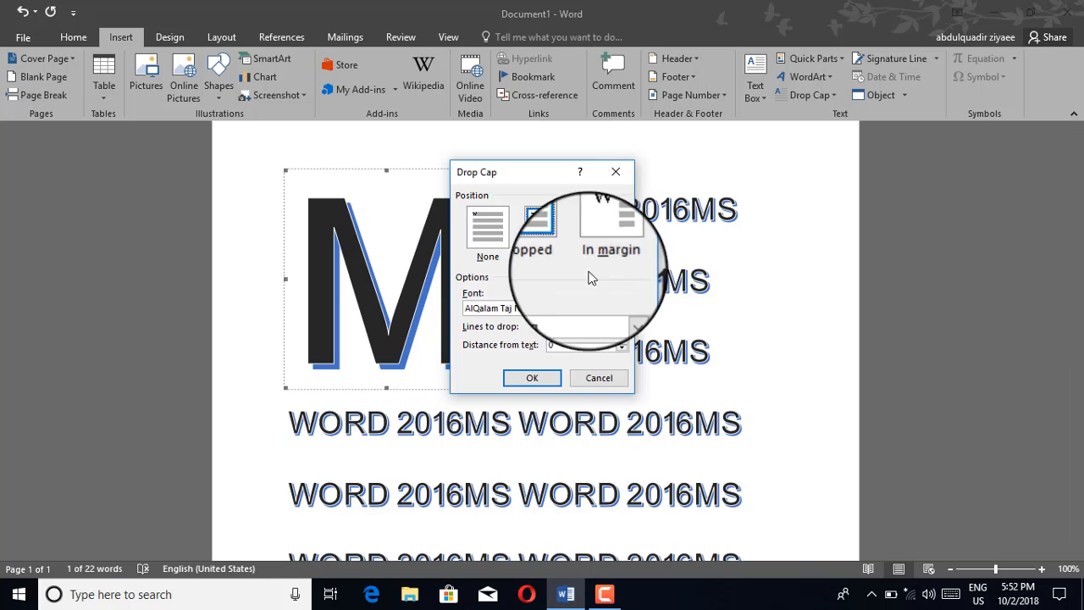
{"action": "double_click", "coordinate": [567, 327]}
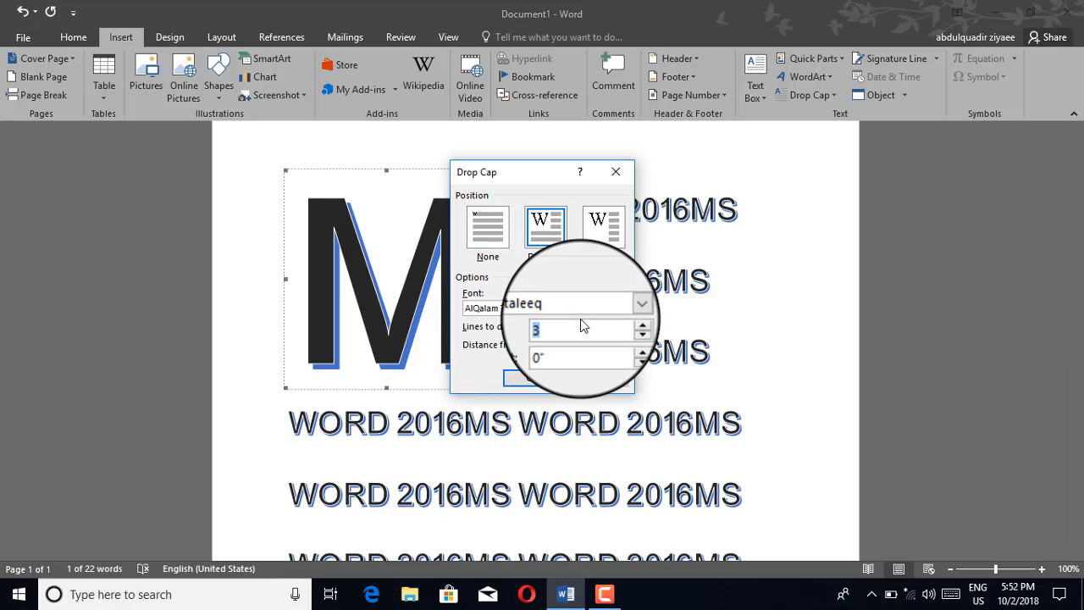
{"action": "type", "text": "5"}
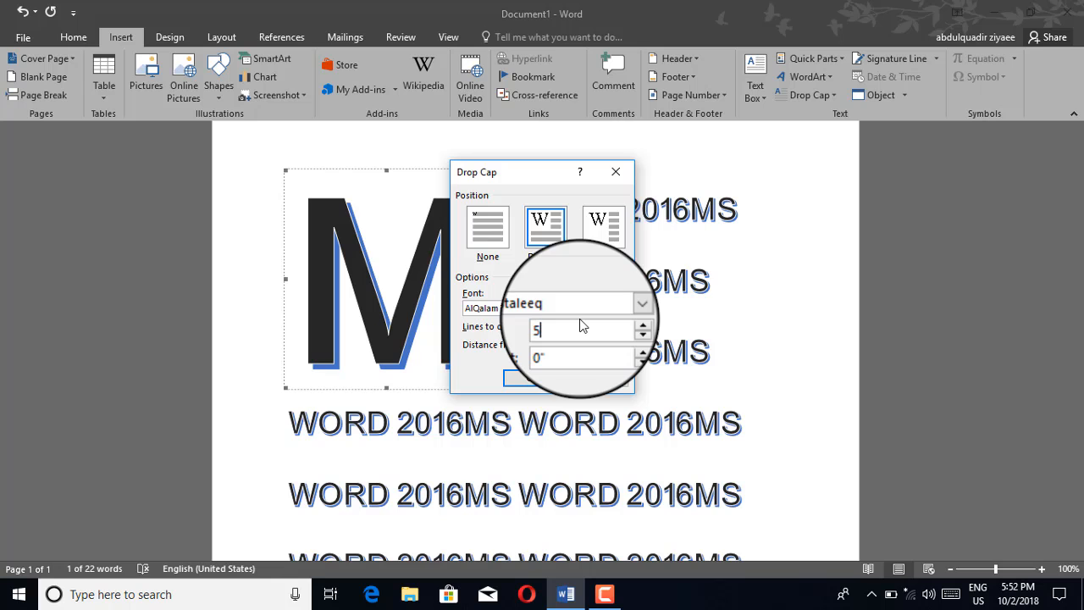
{"action": "left_click", "coordinate": [525, 382]}
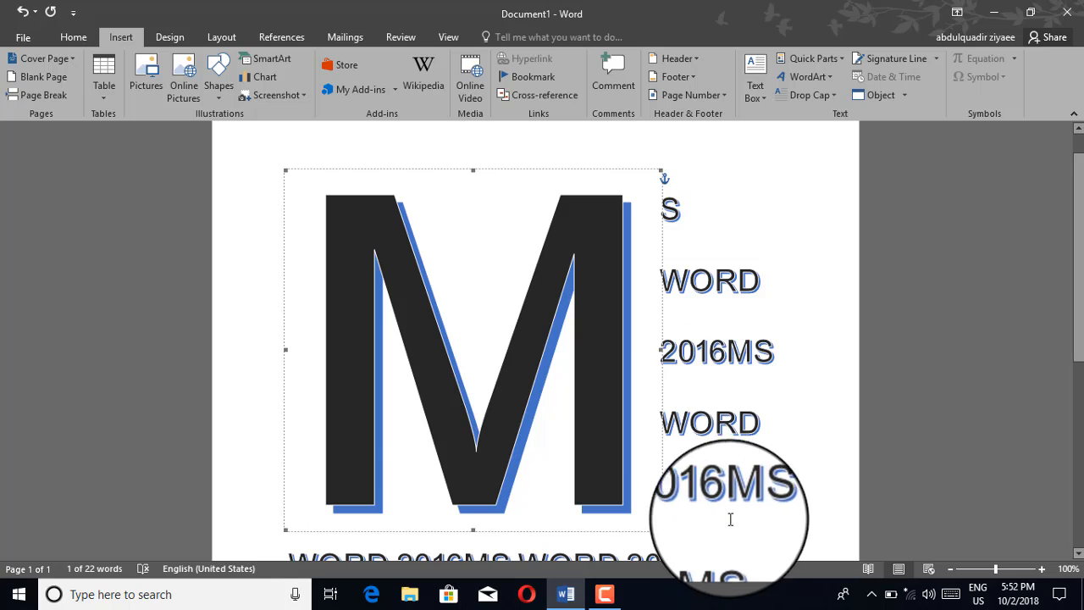
Step: Change the drop cap's position to In margin, and remove it with the None option
{"action": "scroll", "coordinate": [540, 328], "scroll_direction": "down", "scroll_amount": 1}
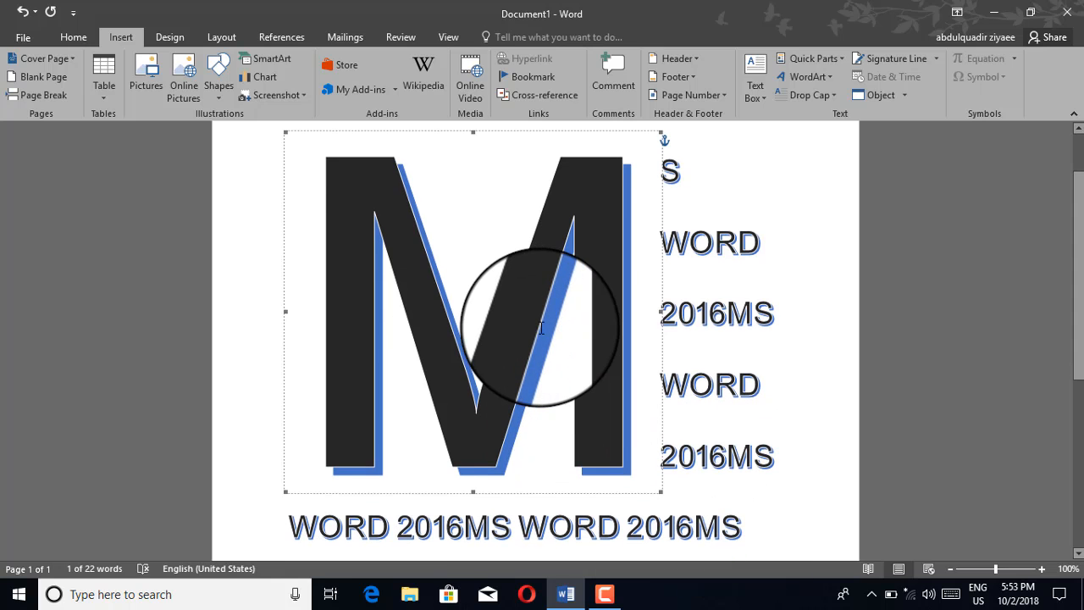
{"action": "left_click", "coordinate": [978, 569]}
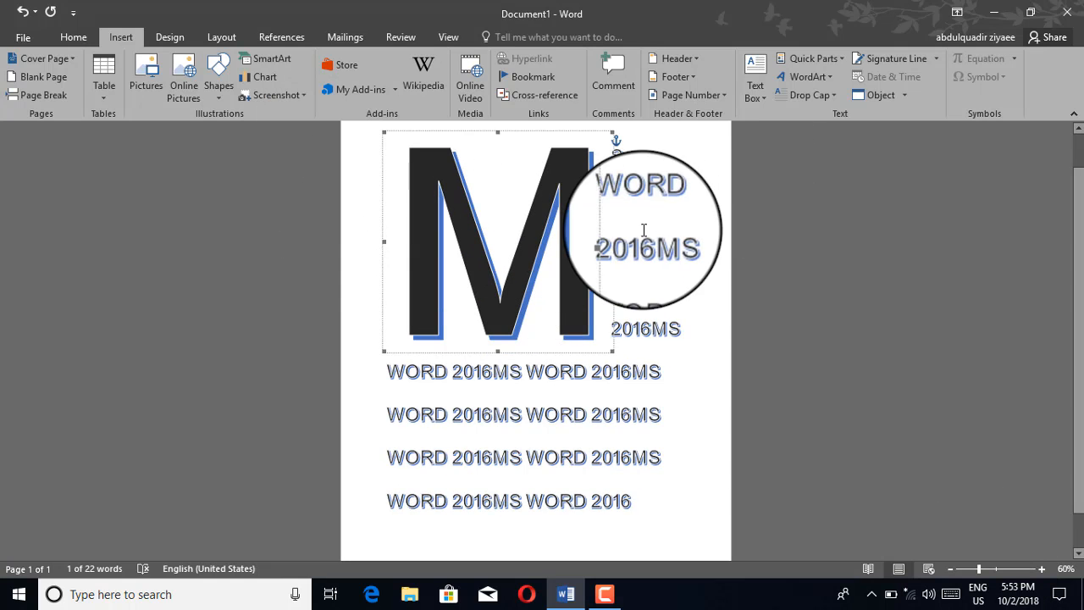
{"action": "left_click", "coordinate": [809, 97]}
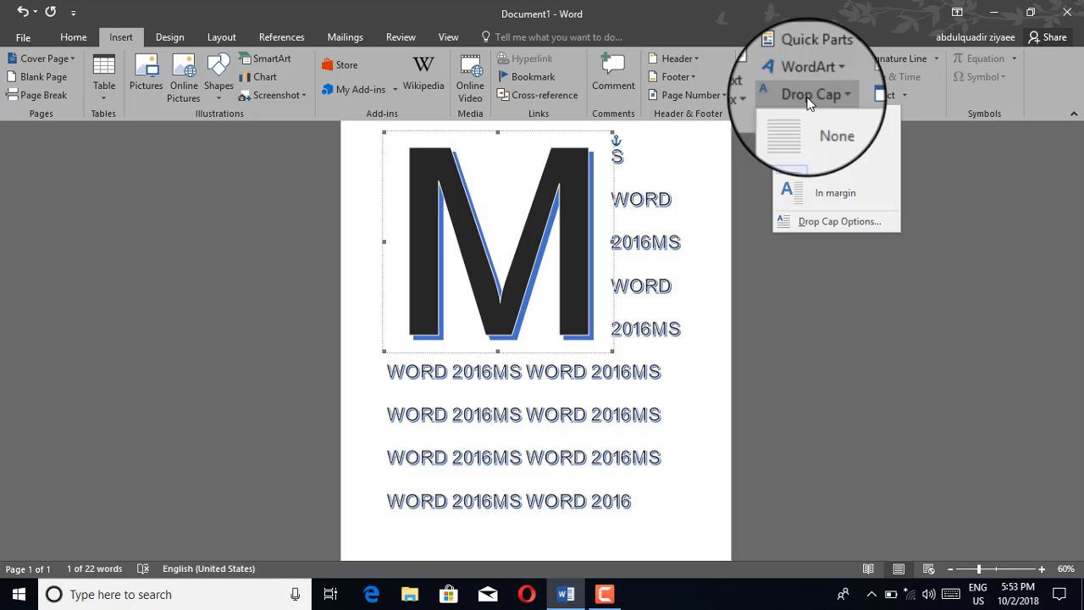
{"action": "left_click", "coordinate": [807, 190]}
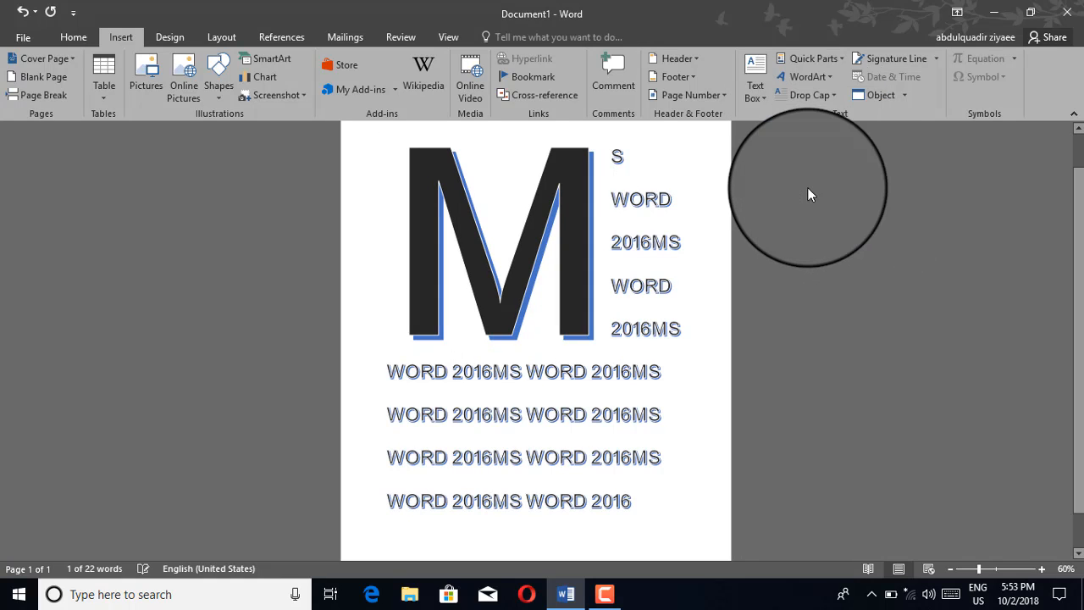
{"action": "left_click", "coordinate": [813, 94]}
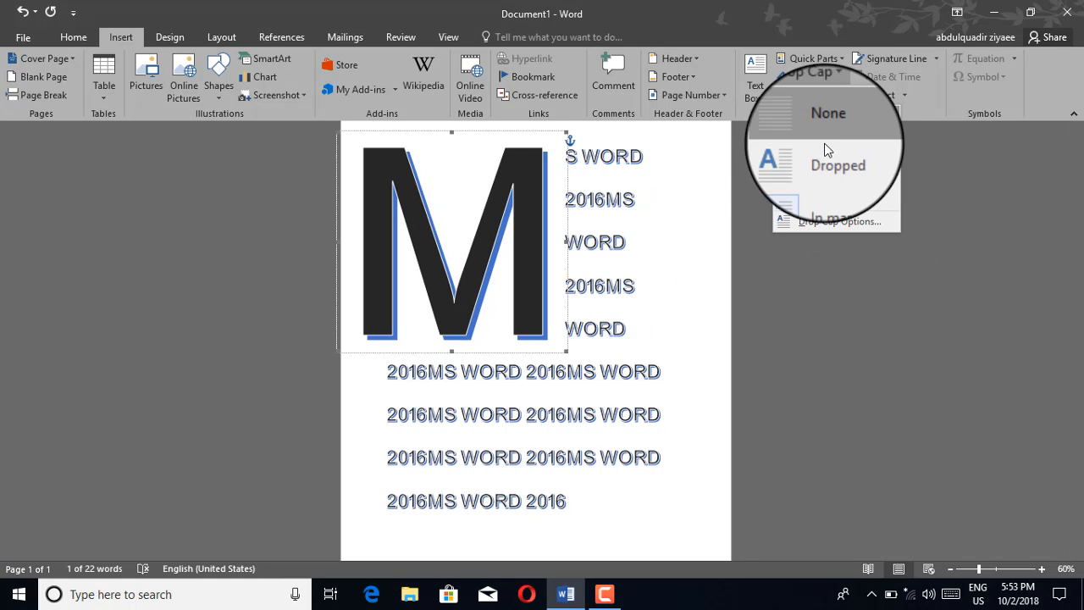
{"action": "left_click", "coordinate": [819, 138]}
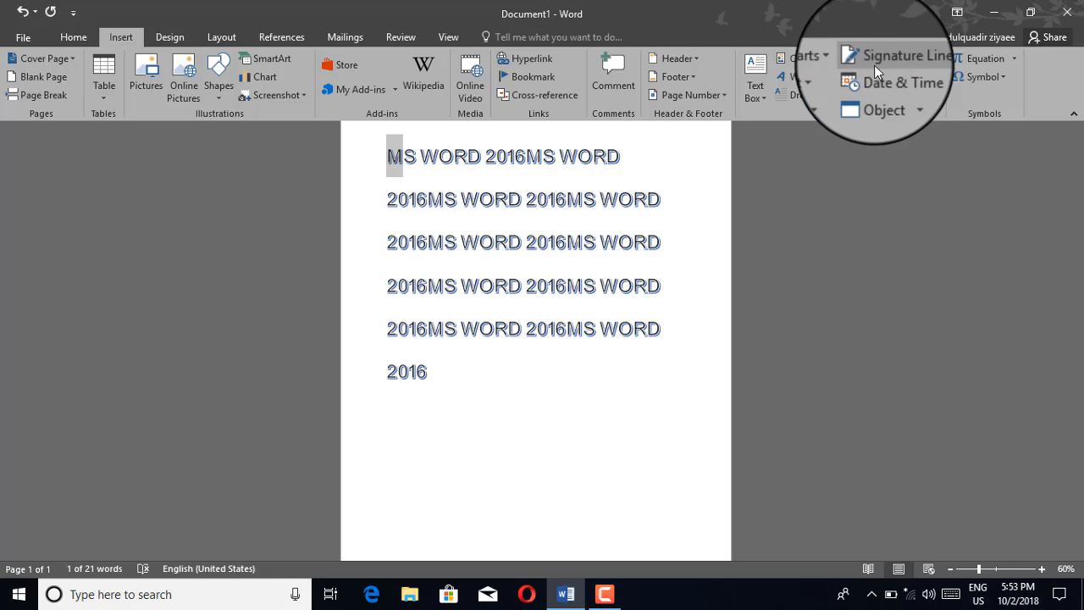
Step: Insert a Microsoft Office signature line at the start of the paragraph, with the suggested signer's name and the channel name as title
{"action": "left_click", "coordinate": [933, 60]}
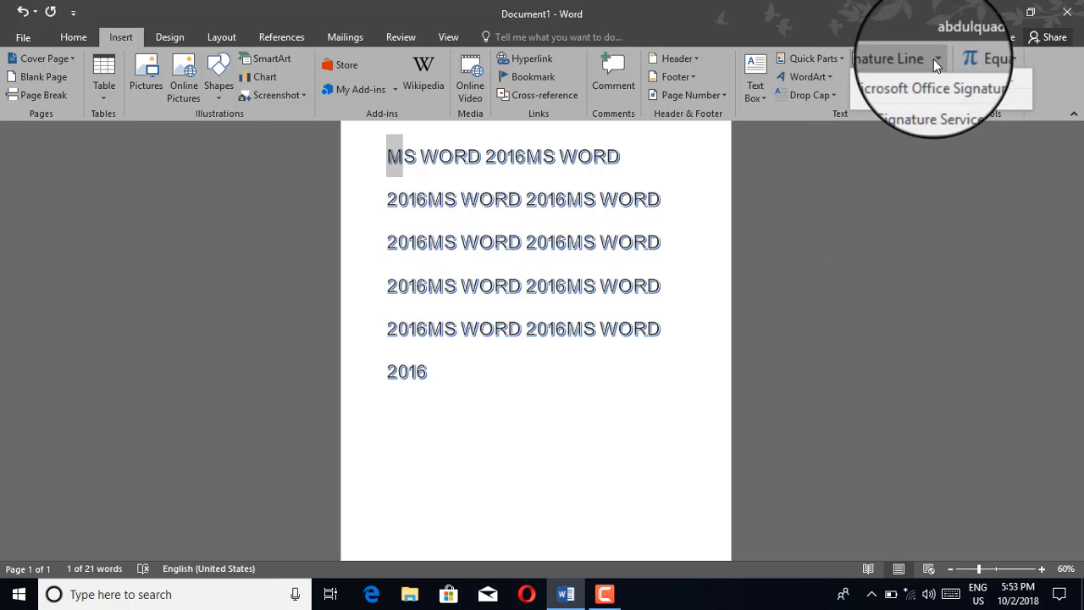
{"action": "left_click", "coordinate": [872, 61]}
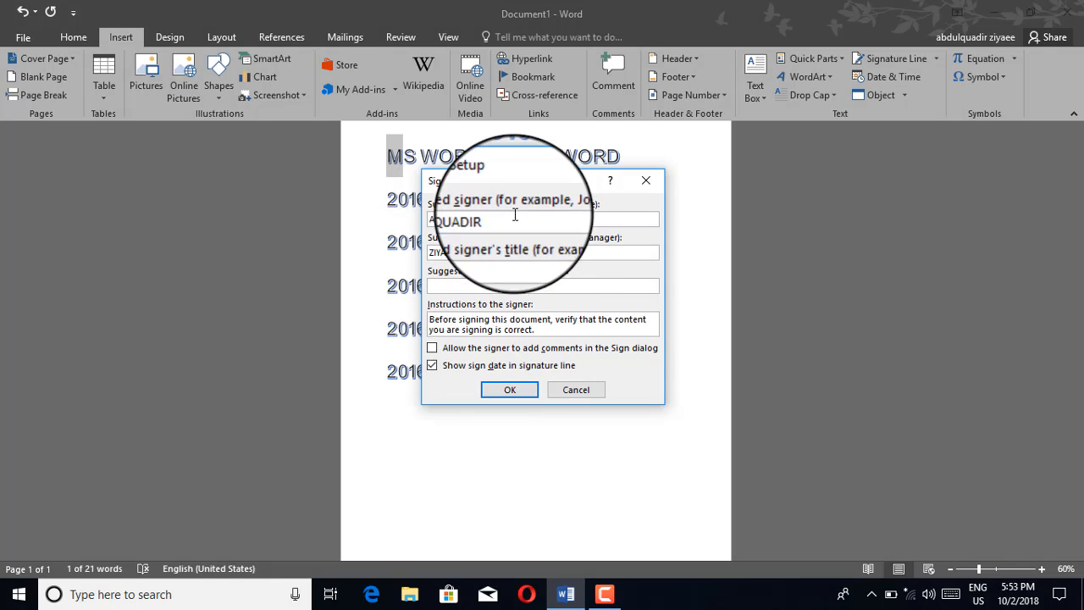
{"action": "left_click_drag", "start_coordinate": [525, 181], "coordinate": [576, 145]}
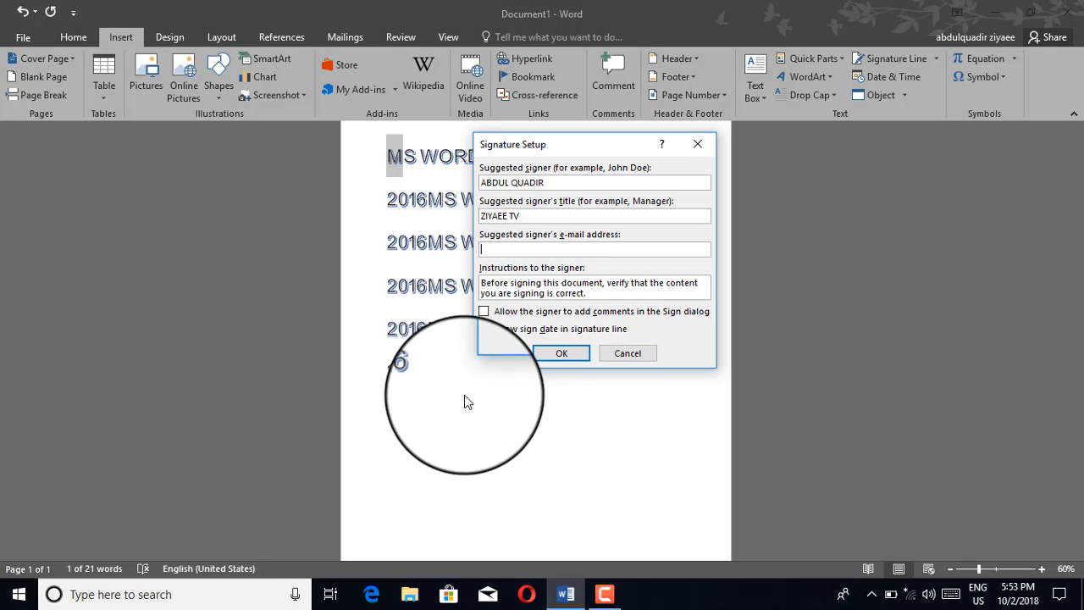
{"action": "left_click", "coordinate": [562, 354]}
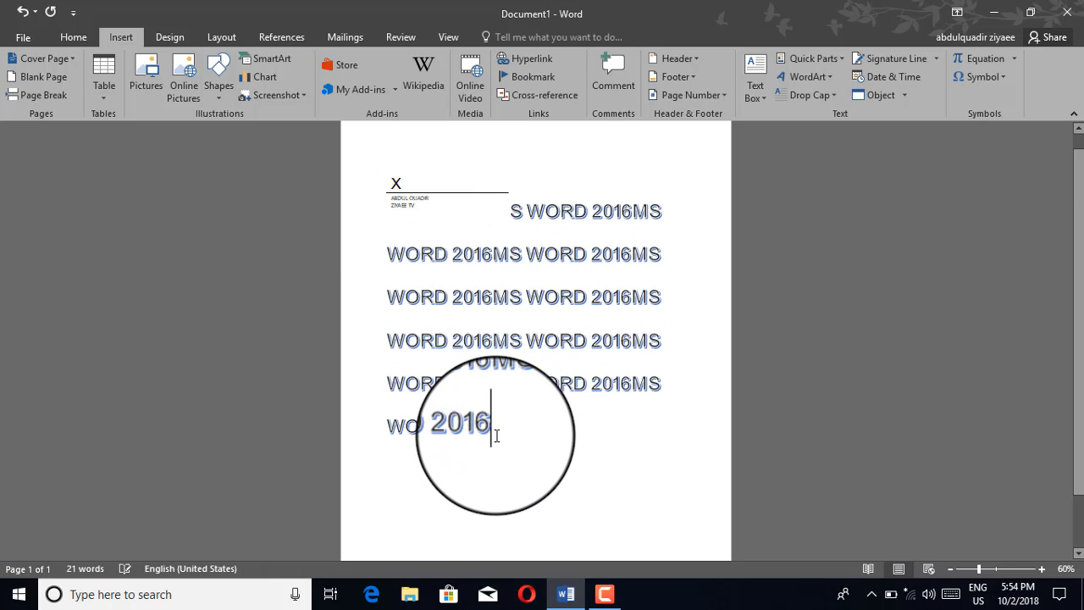
Step: Add blank lines after the paragraph and insert a second signature line with suggested signer "RFGHBFRHB" and title "DFNBFDNFDN"
{"action": "key", "text": "Return"}
{"action": "key", "text": "Return"}
{"action": "key", "text": "Return"}
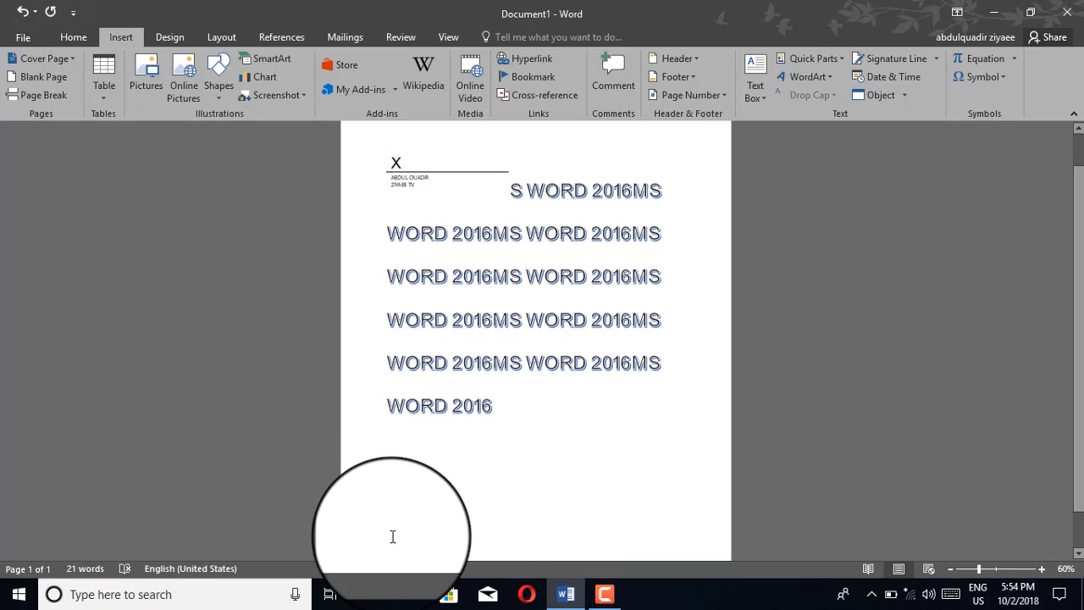
{"action": "left_click", "coordinate": [905, 62]}
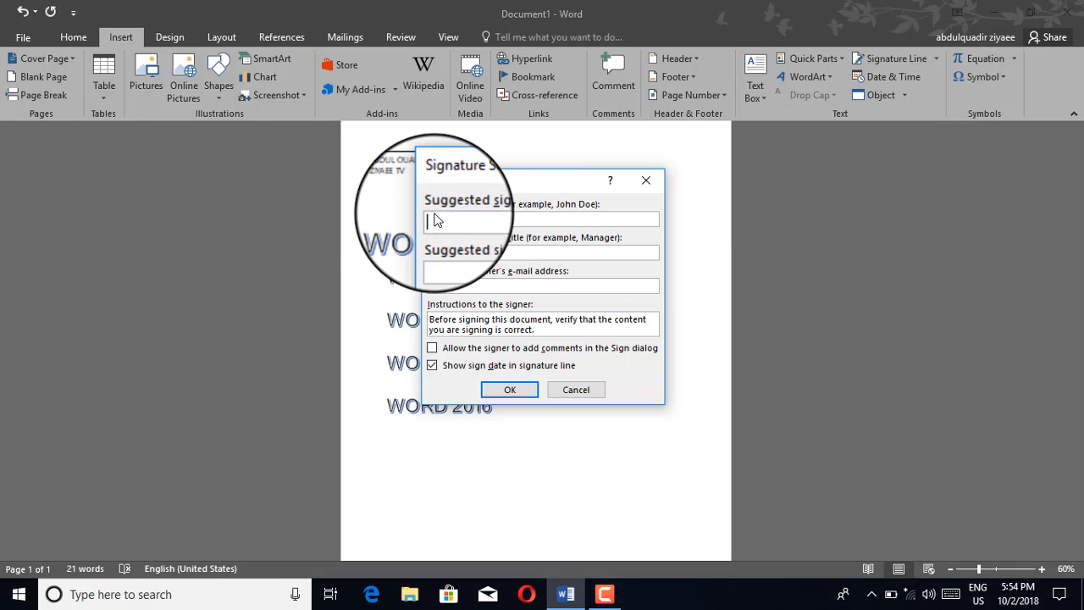
{"action": "type", "text": "RFGHBFRHB"}
{"action": "left_click", "coordinate": [466, 250]}
{"action": "type", "text": "DF"}
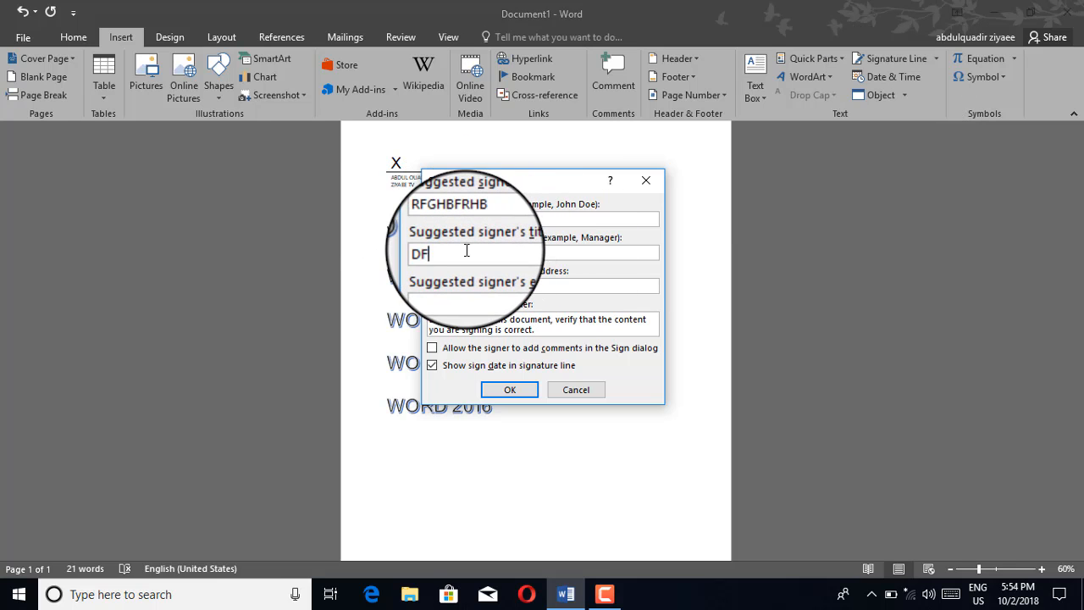
{"action": "type", "text": "NBFDNFDN"}
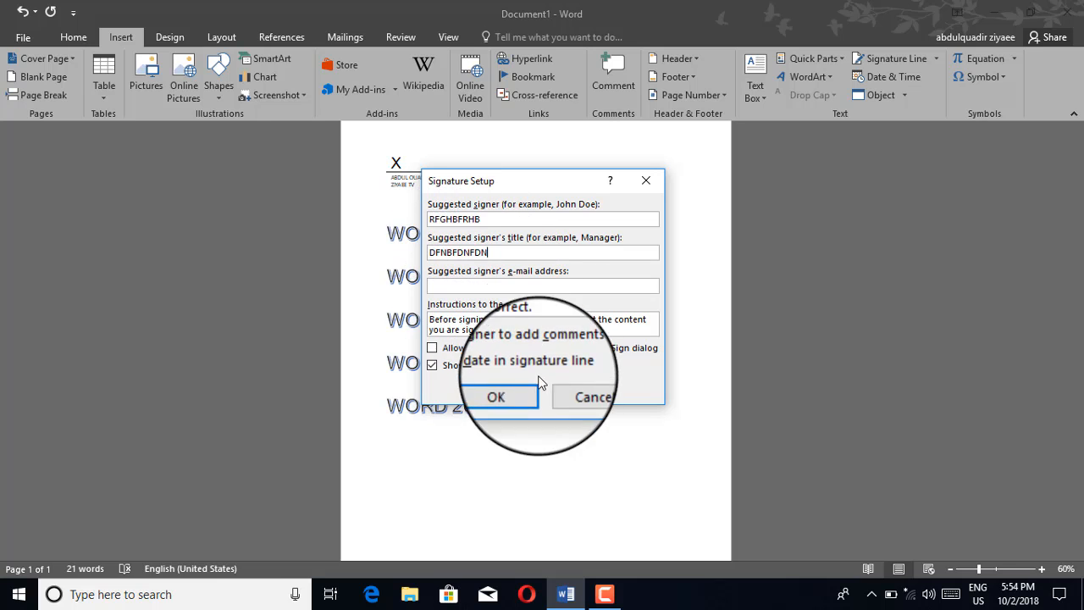
{"action": "left_click", "coordinate": [509, 390]}
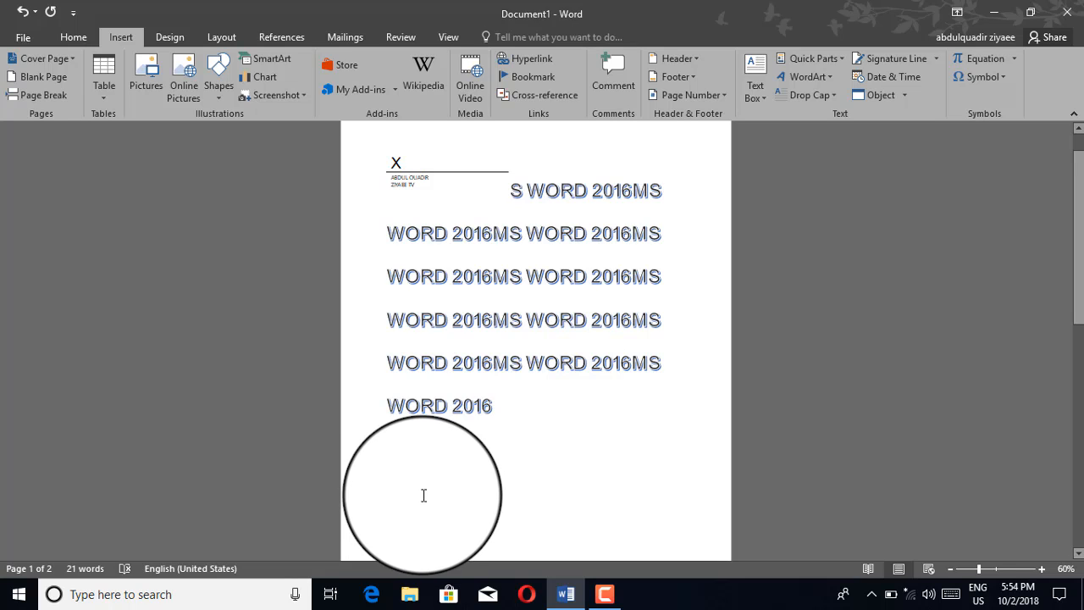
Step: Find the second signature line on page 2 and select it for inspection
{"action": "scroll", "coordinate": [423, 496], "scroll_direction": "down", "scroll_amount": 3}
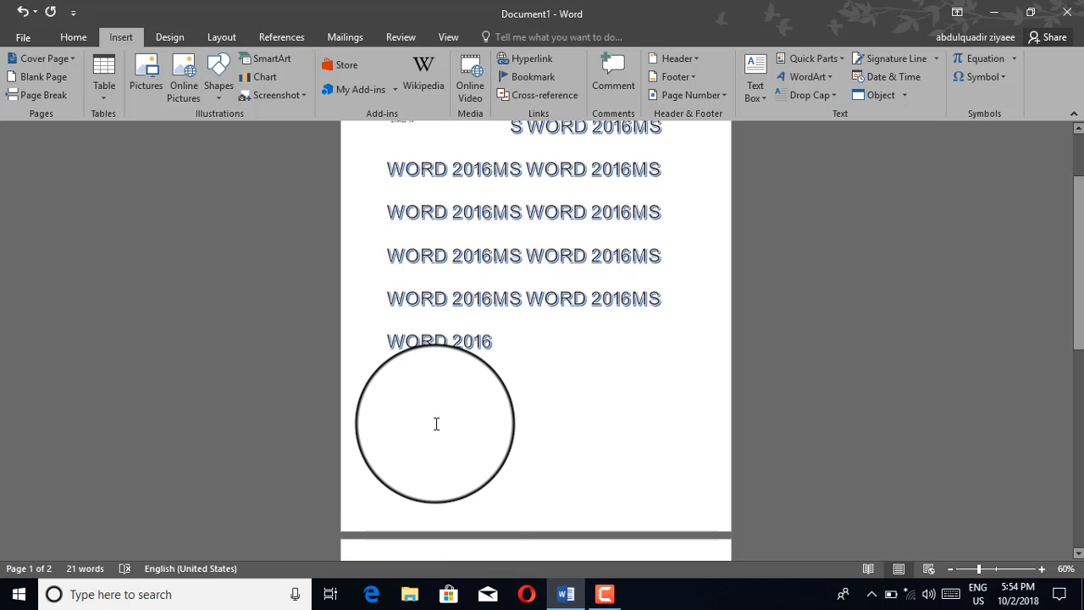
{"action": "scroll", "coordinate": [436, 424], "scroll_direction": "down", "scroll_amount": 2}
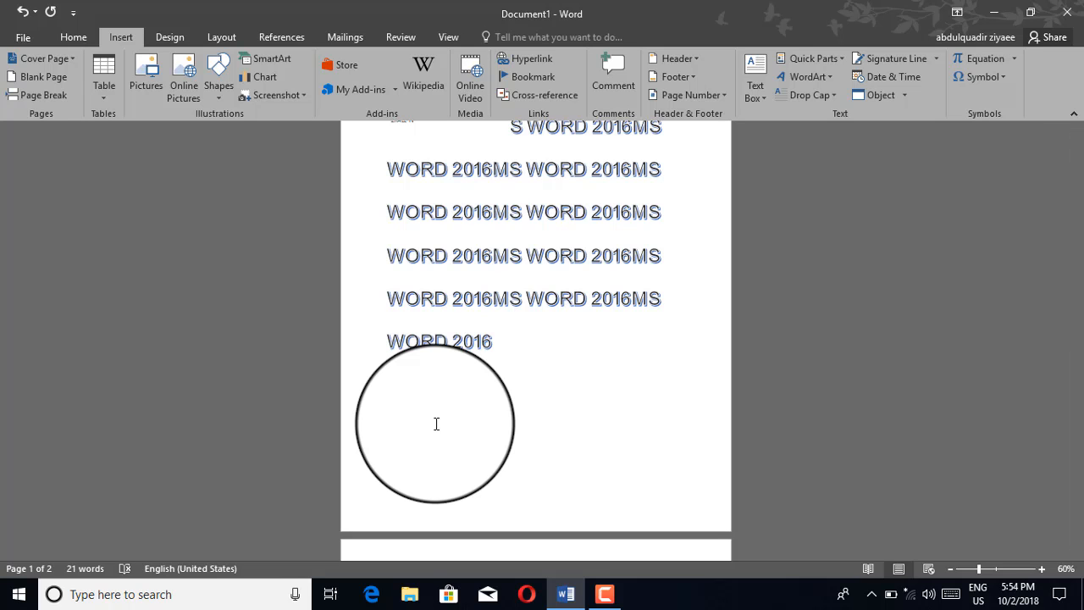
{"action": "scroll", "coordinate": [434, 423], "scroll_direction": "down", "scroll_amount": 5}
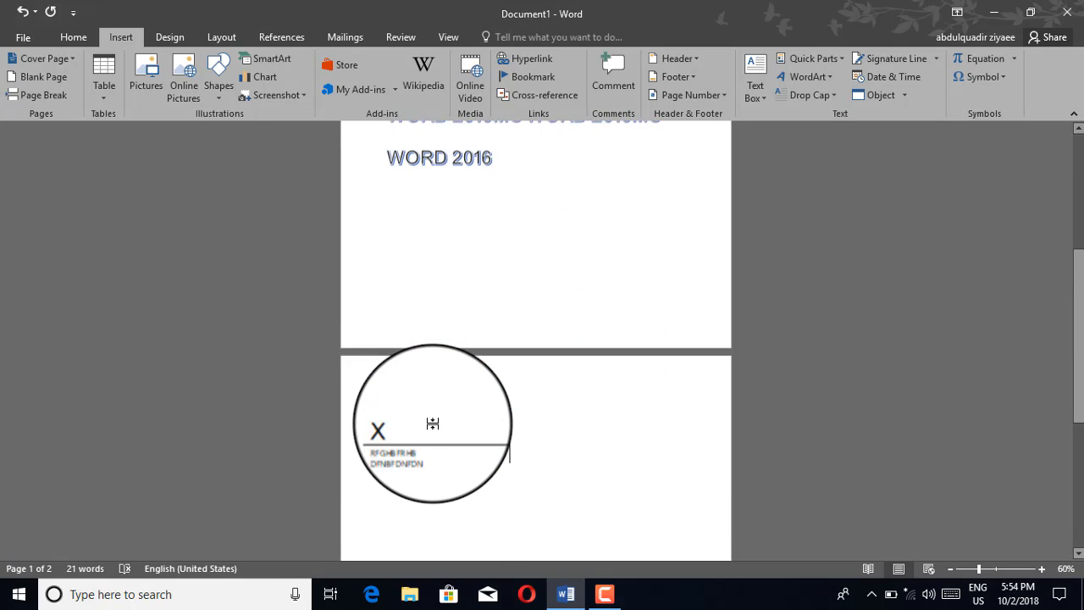
{"action": "left_click", "coordinate": [391, 444]}
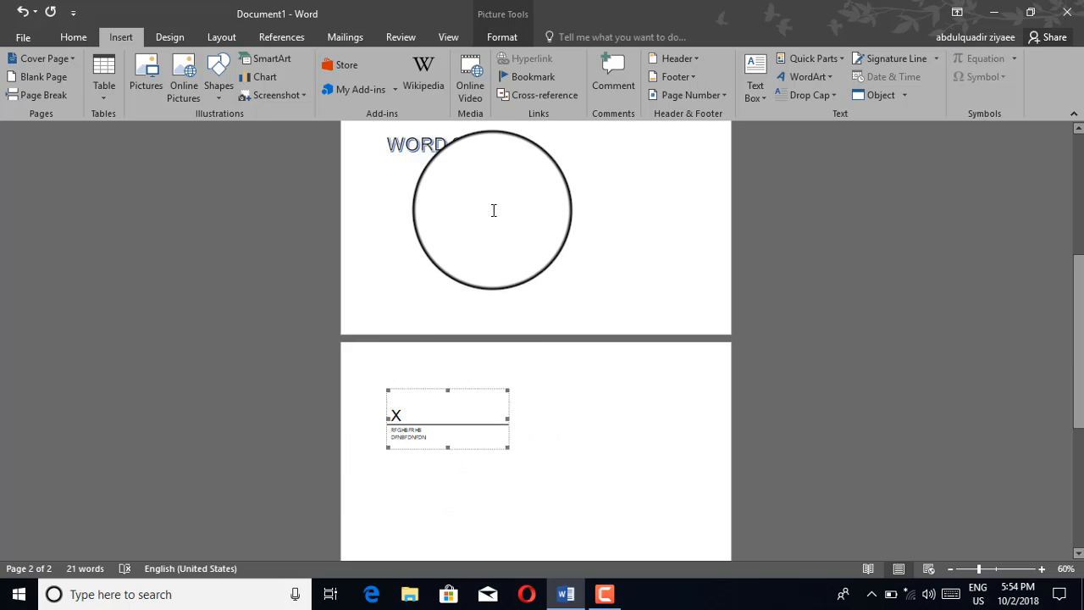
Step: Insert the current date and time in the 10/2/2018 5:55 PM format on the blank line below the WORD 2016 paragraph
{"action": "left_click", "coordinate": [485, 184]}
{"action": "scroll", "coordinate": [485, 184], "scroll_direction": "up", "scroll_amount": 8}
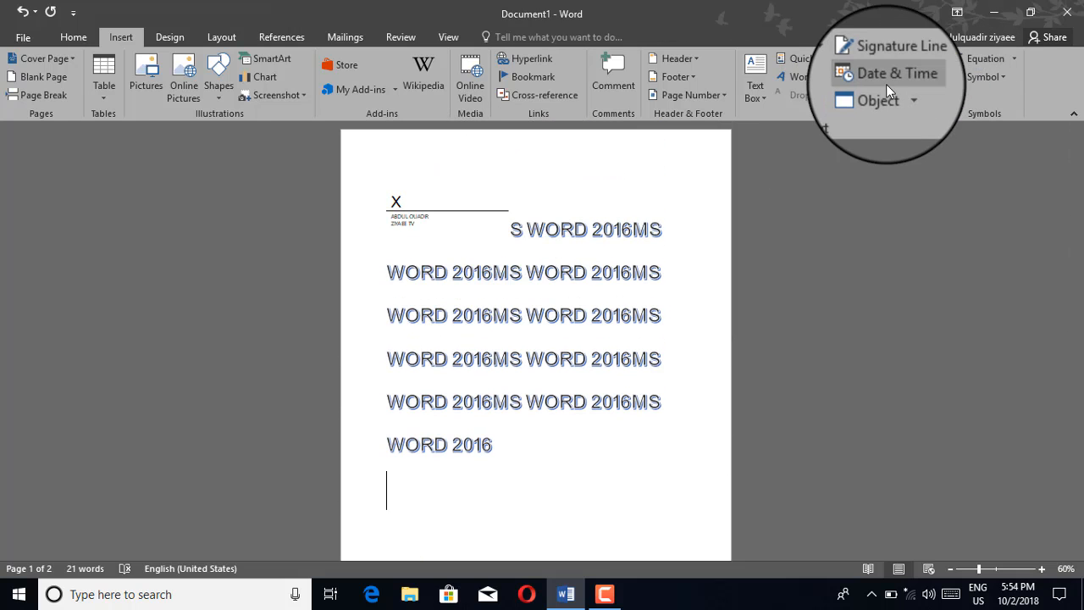
{"action": "left_click", "coordinate": [1042, 569]}
{"action": "left_click", "coordinate": [1043, 569]}
{"action": "left_click", "coordinate": [1043, 569]}
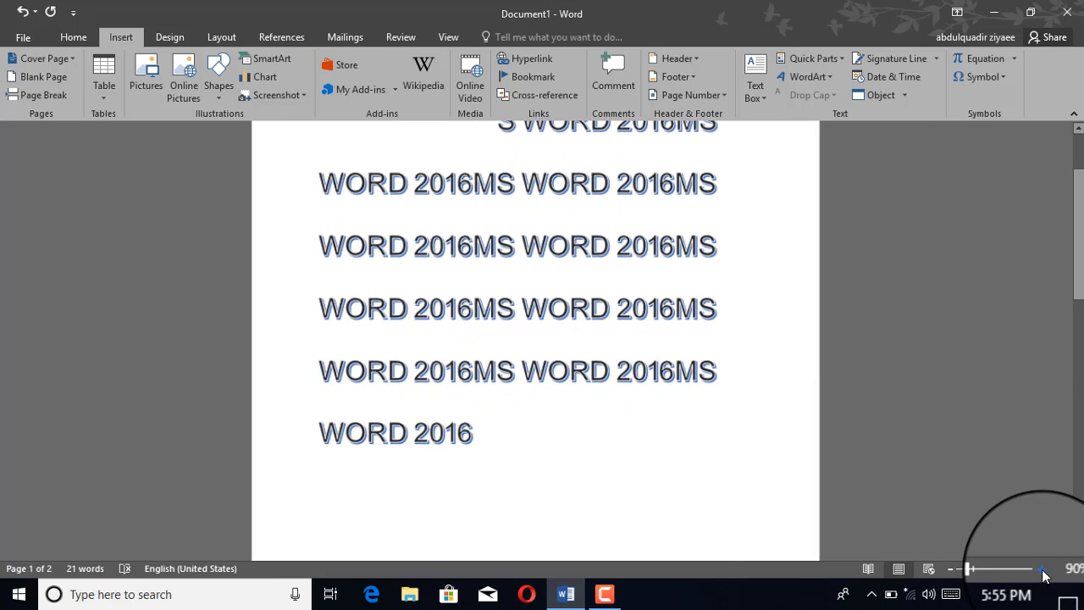
{"action": "left_click", "coordinate": [1043, 570]}
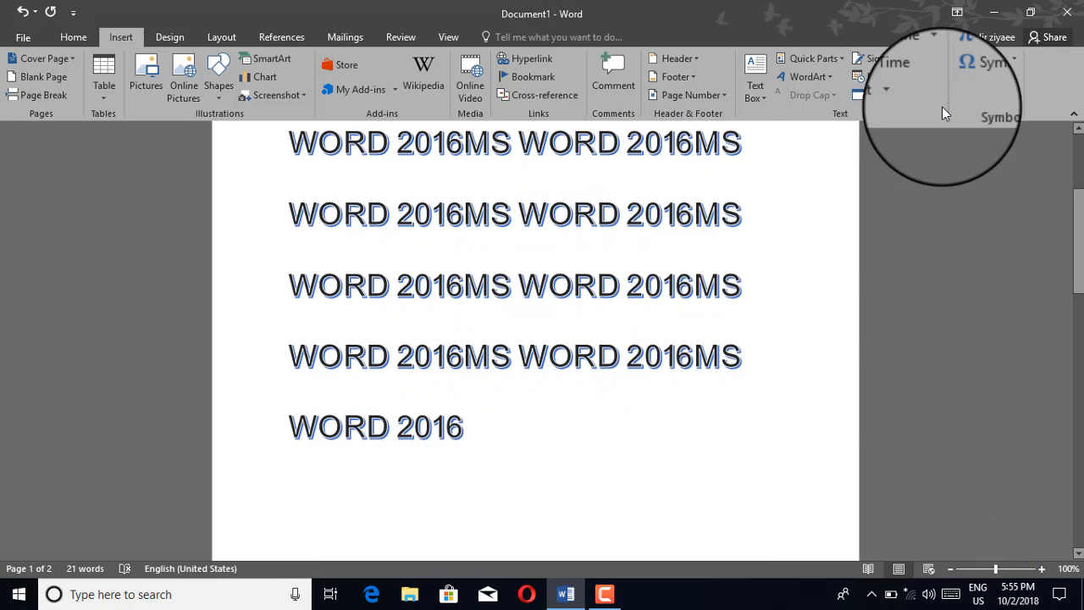
{"action": "left_click", "coordinate": [901, 81]}
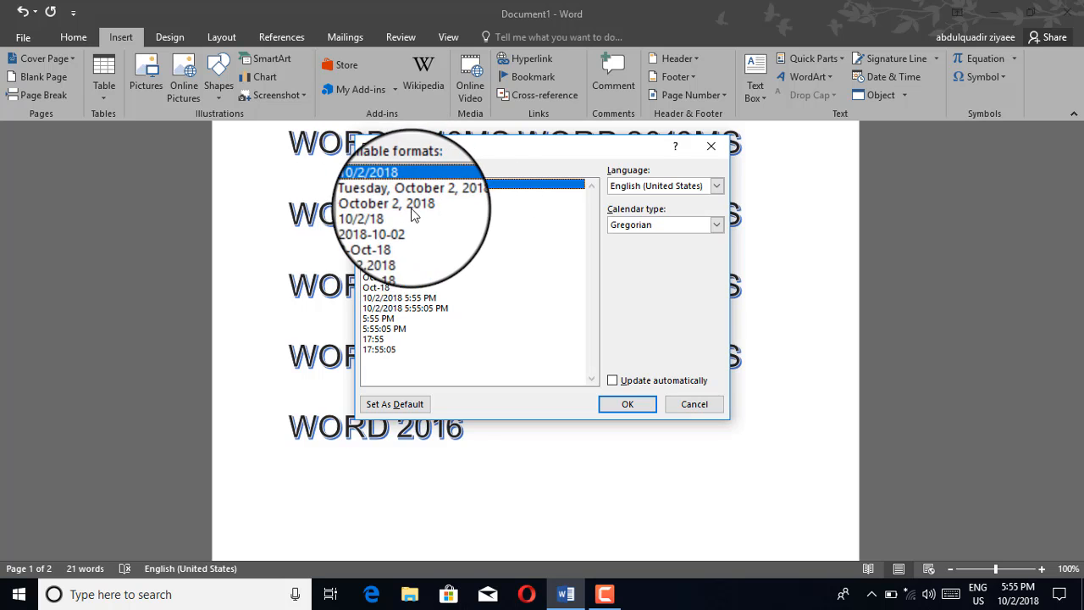
{"action": "left_click", "coordinate": [398, 297]}
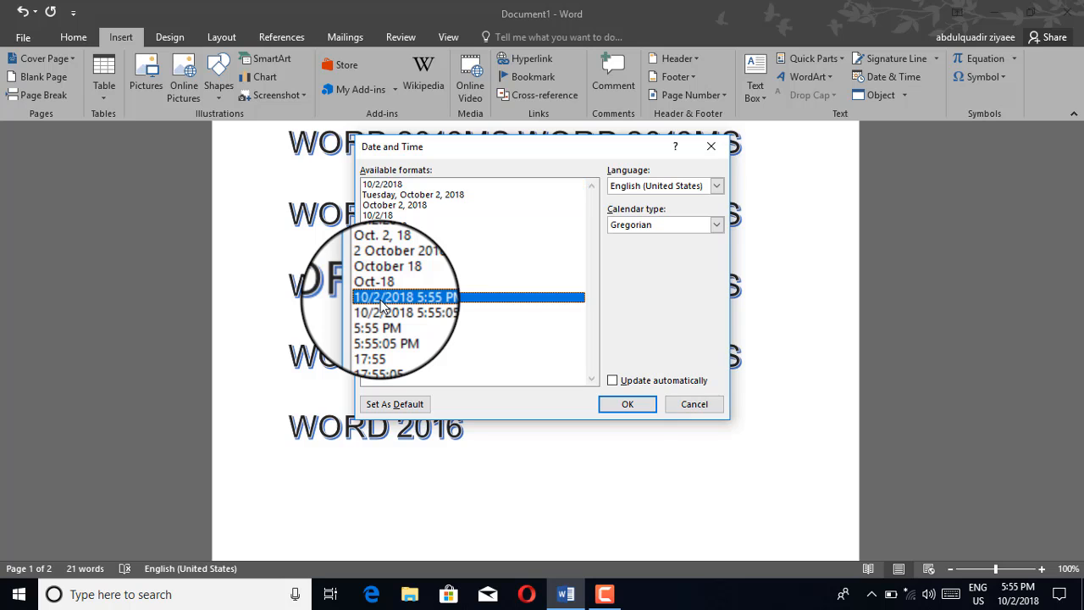
{"action": "left_click", "coordinate": [620, 407]}
Step: Examine the inserted date and time by highlighting its line
{"action": "scroll", "coordinate": [591, 399], "scroll_direction": "down", "scroll_amount": 3}
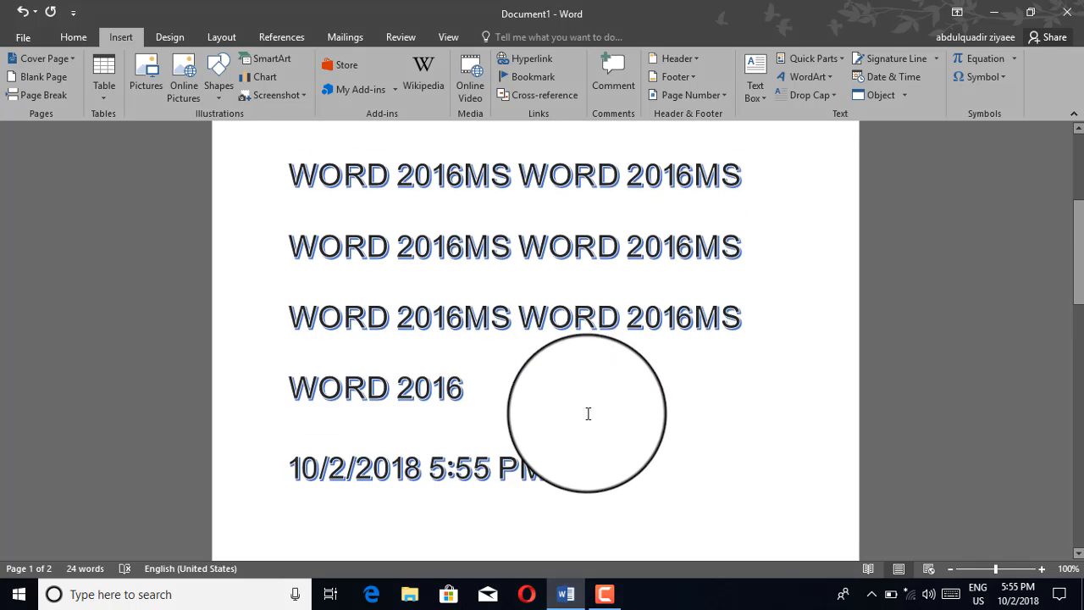
{"action": "left_click", "coordinate": [220, 323]}
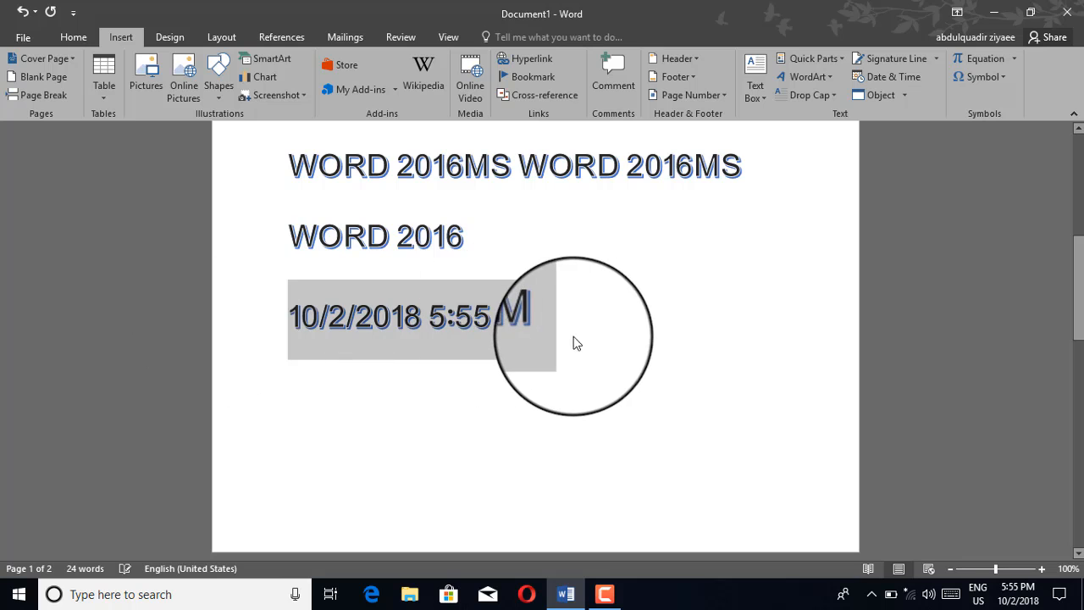
{"action": "left_click", "coordinate": [544, 336]}
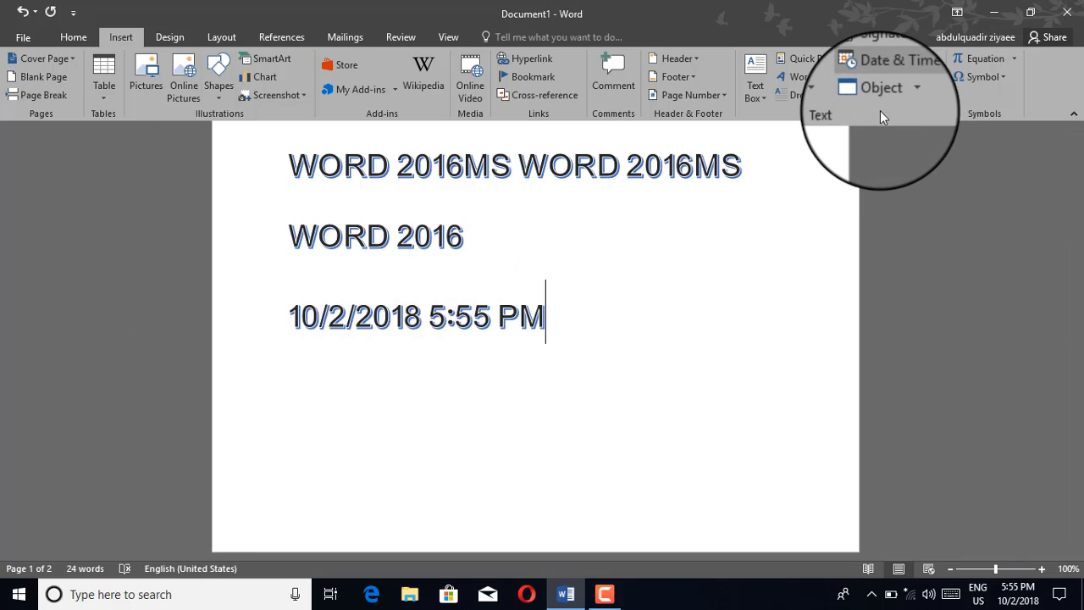
{"action": "left_click_drag", "start_coordinate": [547, 316], "coordinate": [289, 314]}
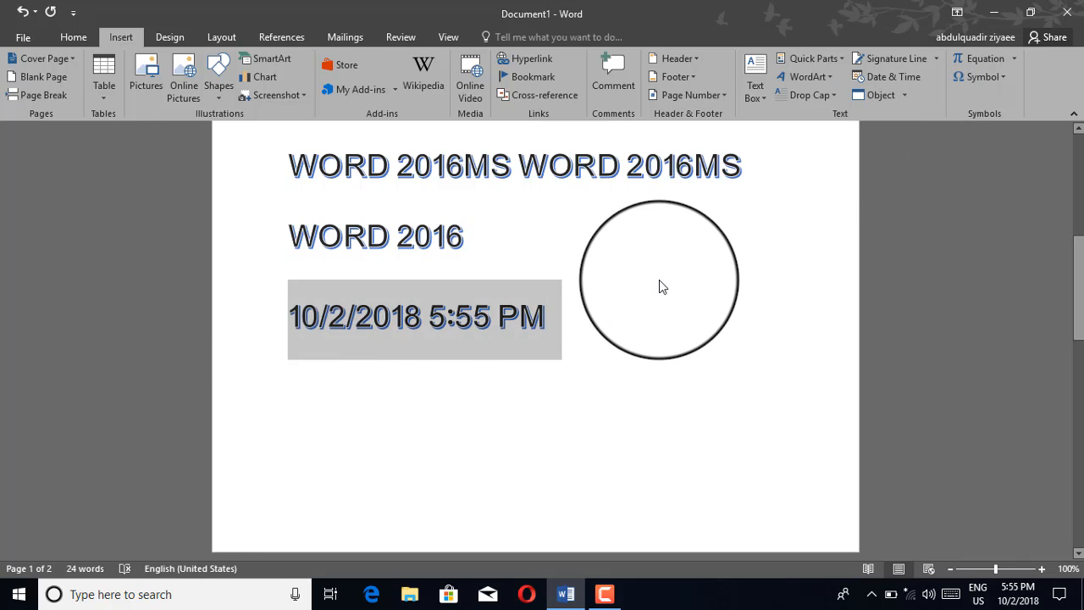
Step: Insert a new Microsoft Excel Binary Worksheet object after the date and time
{"action": "left_click", "coordinate": [659, 284]}
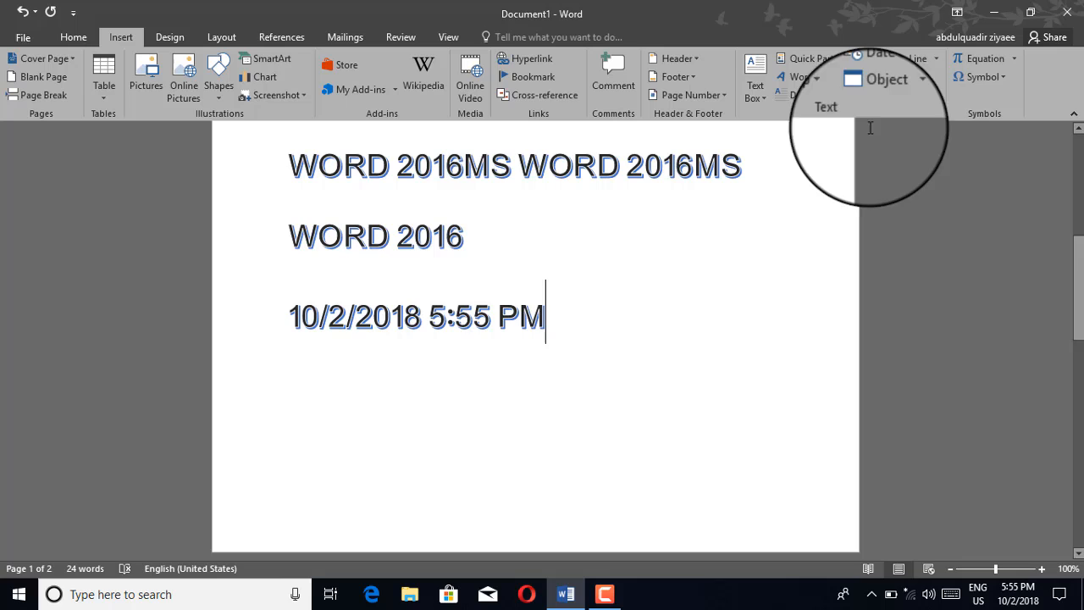
{"action": "left_click", "coordinate": [907, 97]}
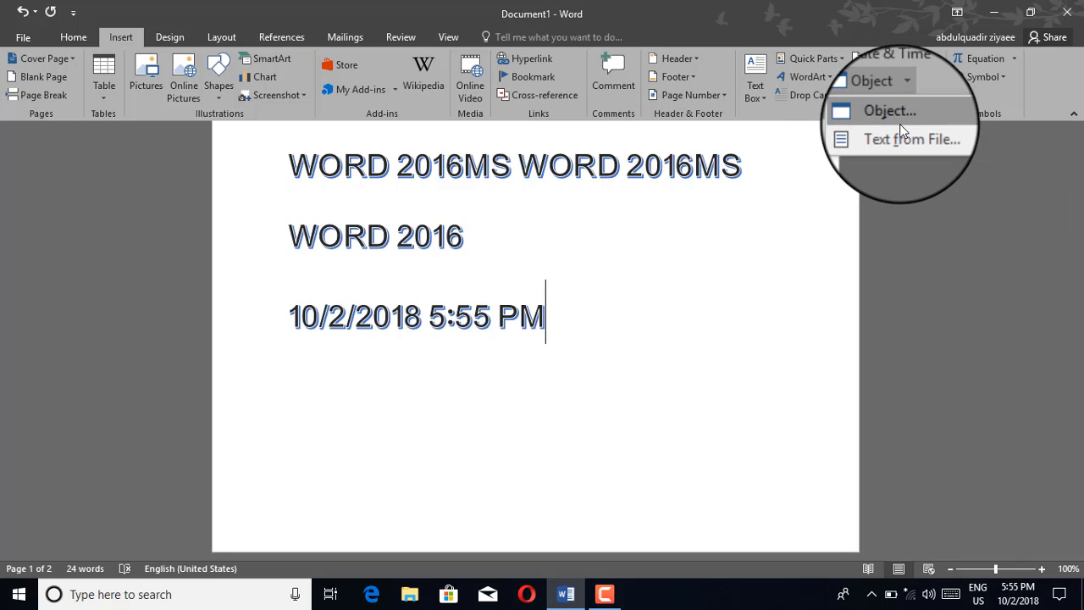
{"action": "left_click", "coordinate": [884, 116]}
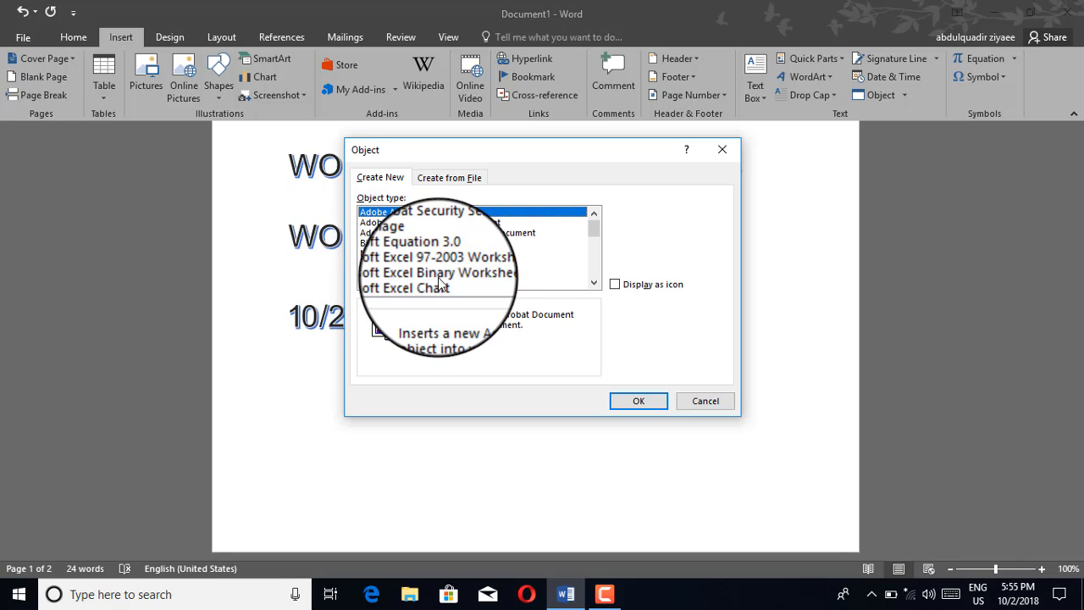
{"action": "left_click", "coordinate": [439, 274]}
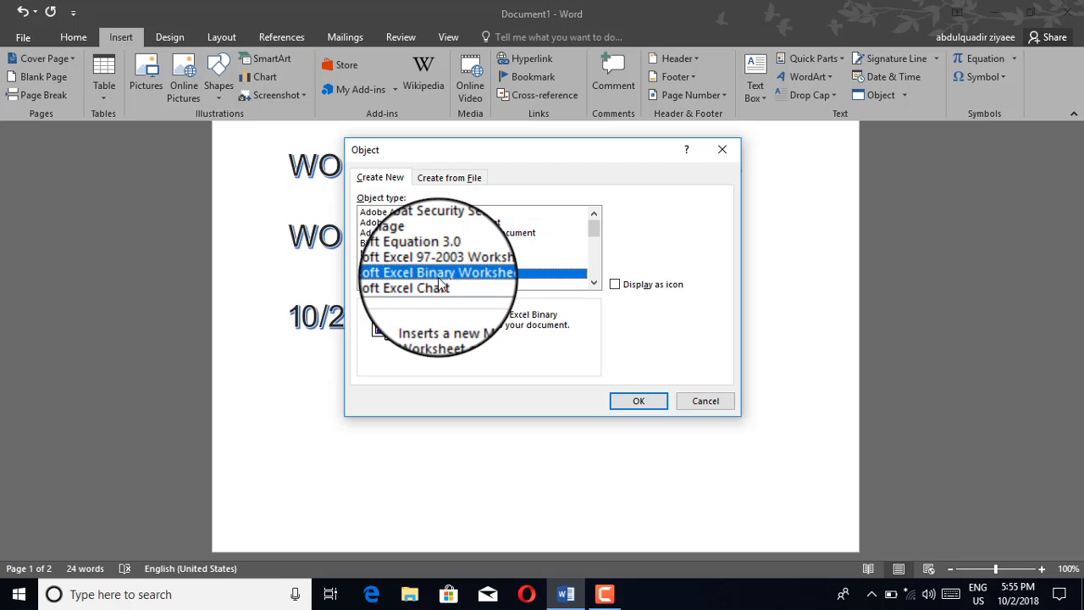
{"action": "left_click", "coordinate": [639, 402]}
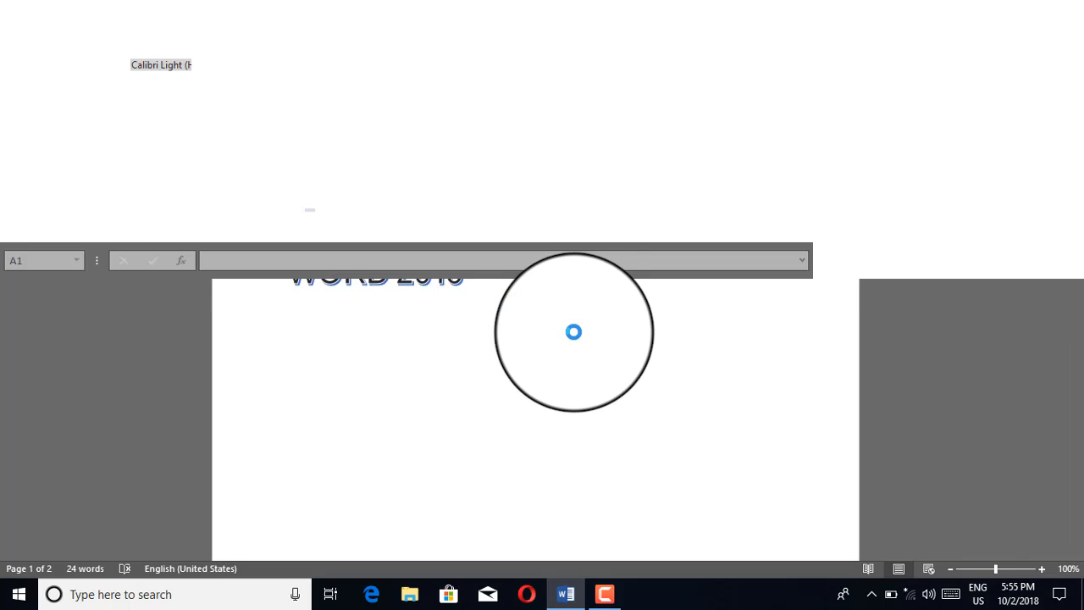
{"action": "scroll", "coordinate": [574, 332], "scroll_direction": "down", "scroll_amount": 3}
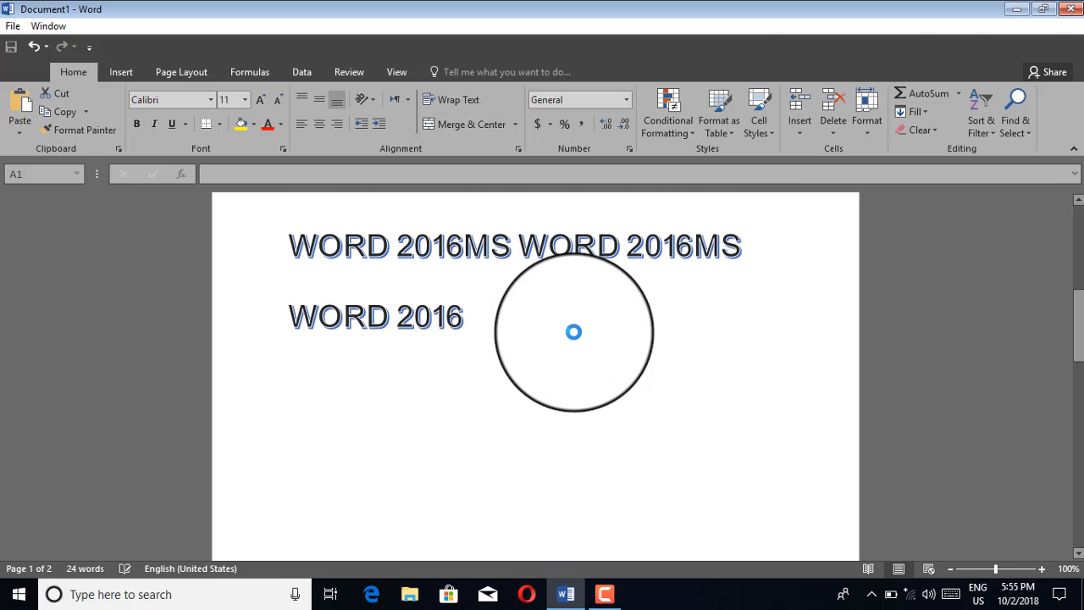
{"action": "scroll", "coordinate": [575, 332], "scroll_direction": "down", "scroll_amount": 3}
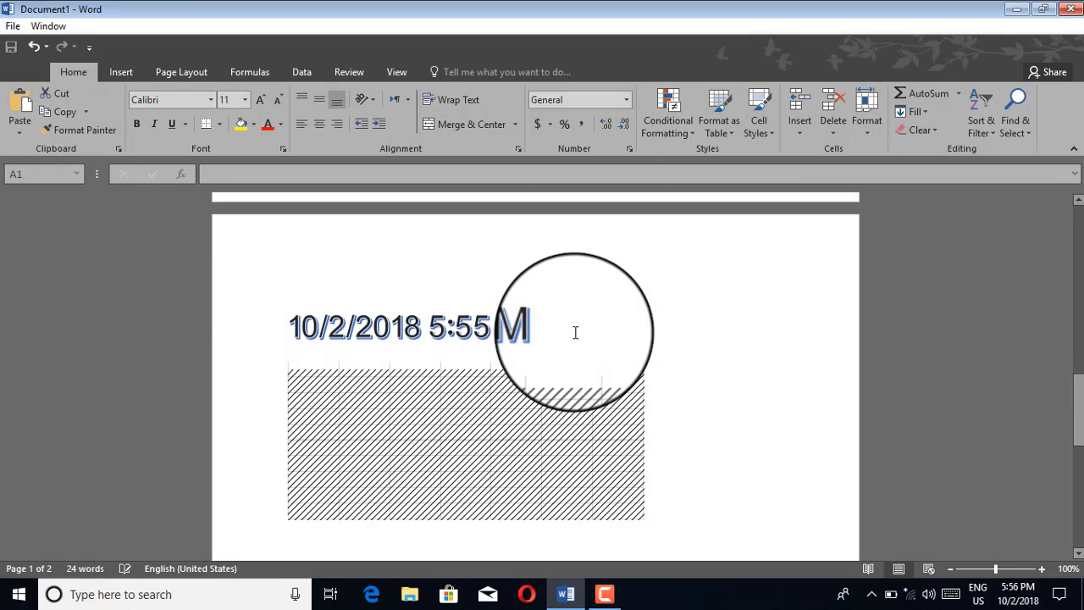
{"action": "scroll", "coordinate": [535, 411], "scroll_direction": "up", "scroll_amount": 4}
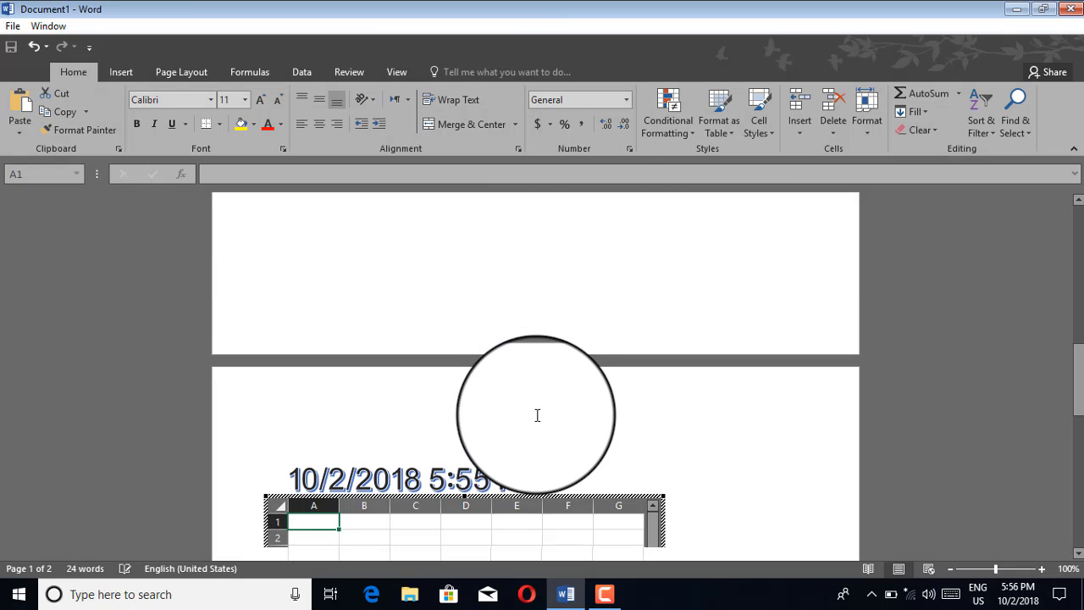
{"action": "scroll", "coordinate": [538, 429], "scroll_direction": "down", "scroll_amount": 4}
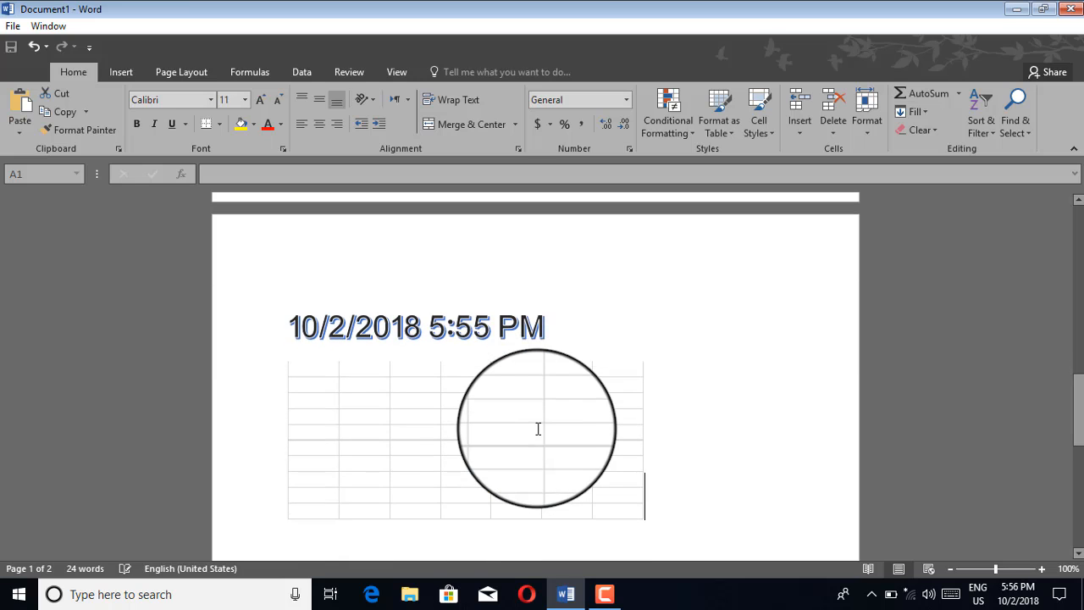
Step: Open the embedded worksheet for editing twice, returning each time to the document text above it
{"action": "double_click", "coordinate": [538, 429]}
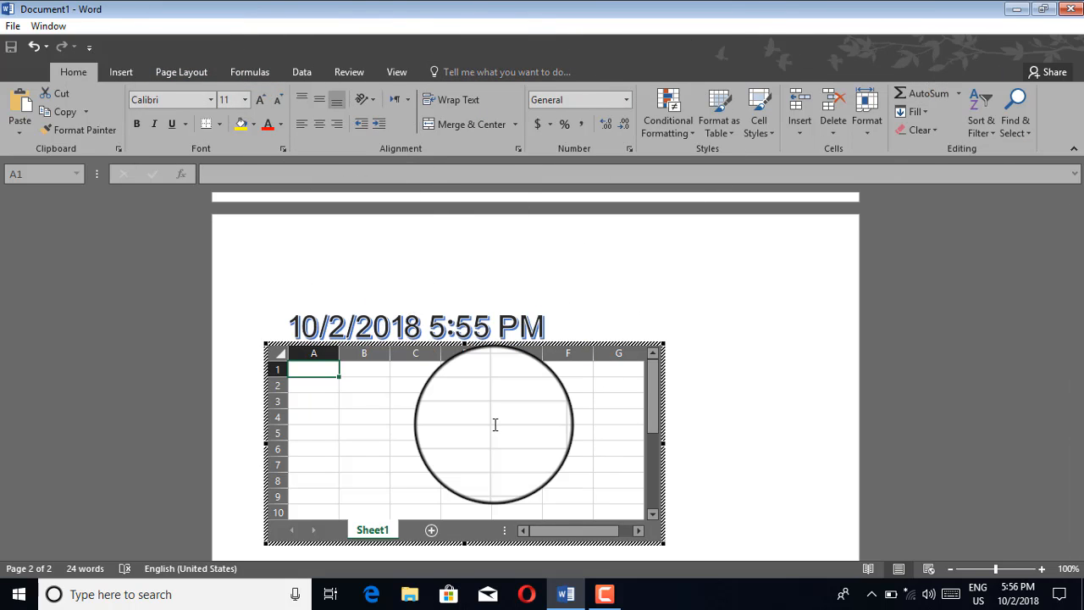
{"action": "left_click", "coordinate": [473, 281]}
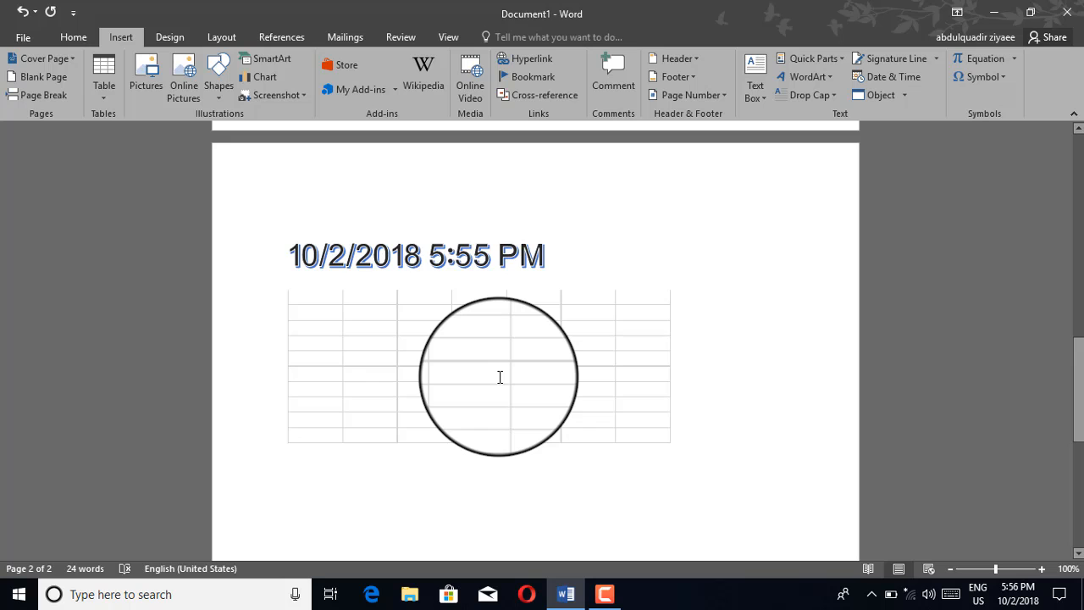
{"action": "double_click", "coordinate": [500, 377]}
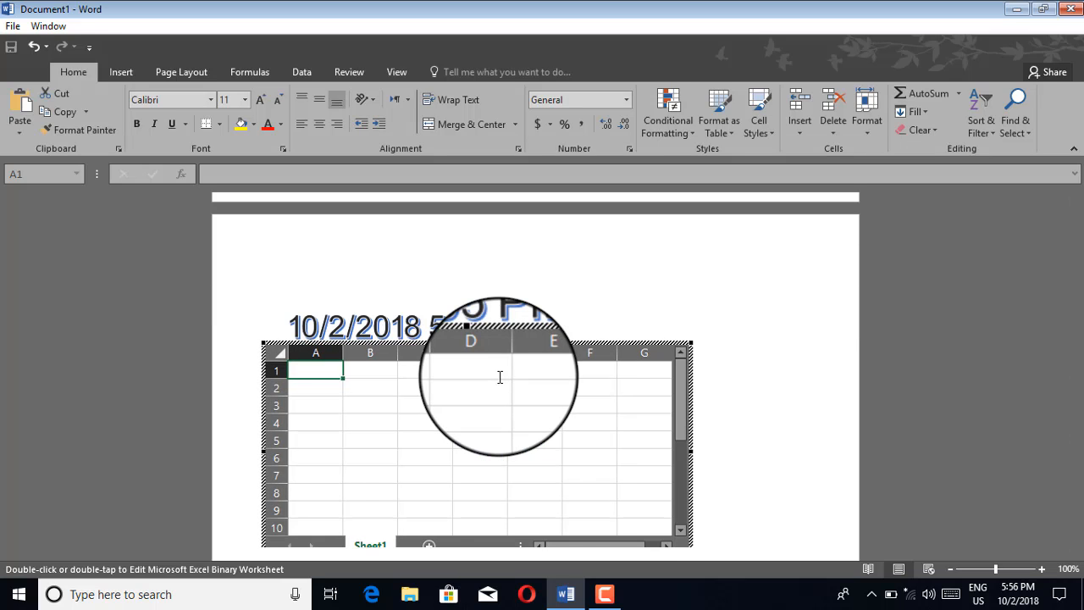
{"action": "left_click", "coordinate": [508, 254]}
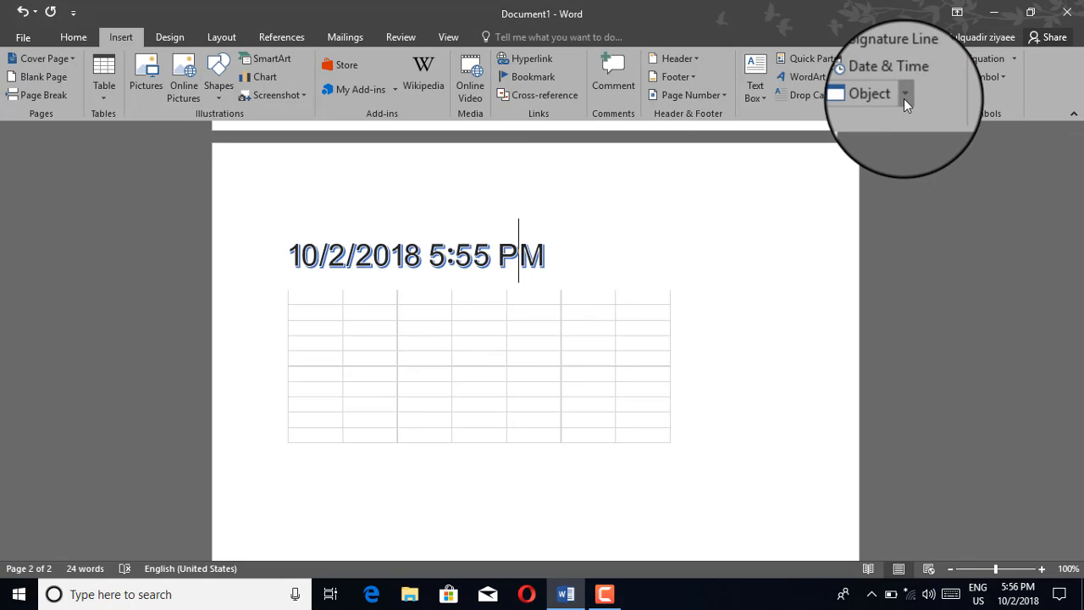
Step: Insert the text of How to choose best topic.docx from the Documents folder at the cursor in the date line and review its pages
{"action": "left_click", "coordinate": [904, 99]}
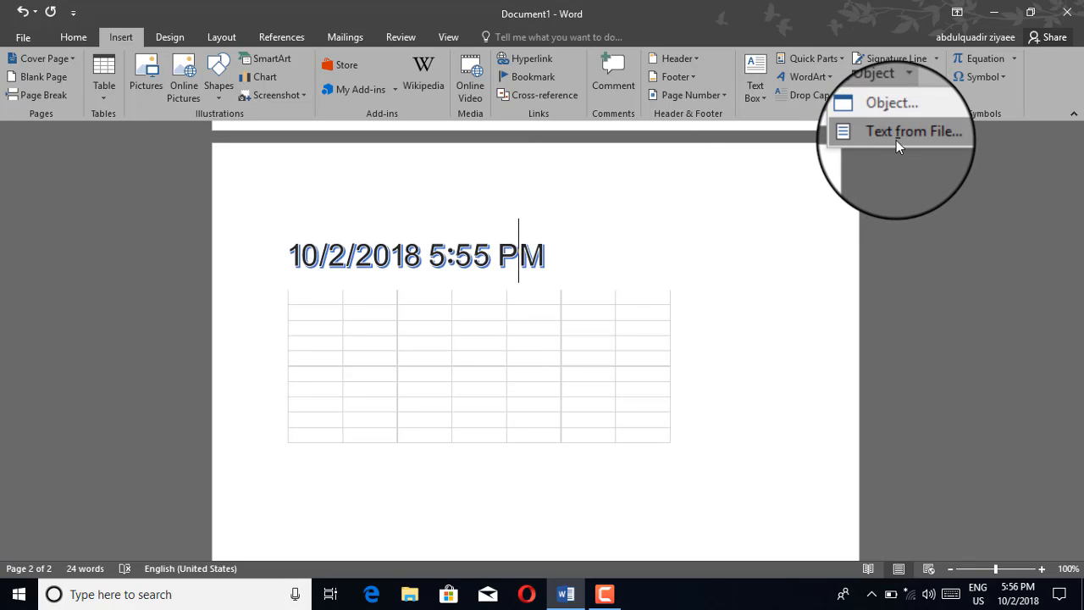
{"action": "left_click", "coordinate": [896, 134]}
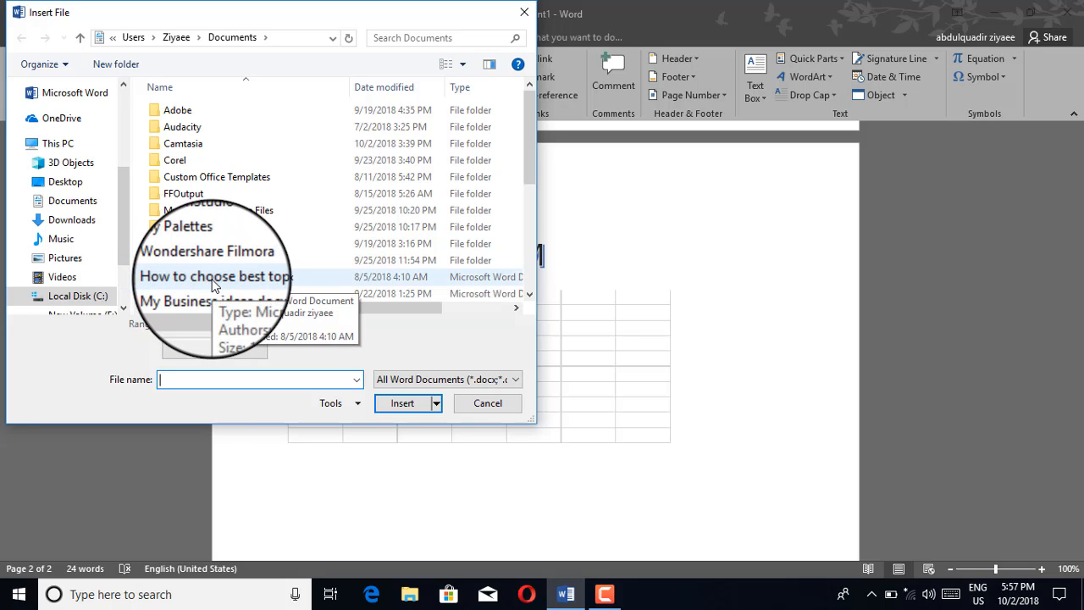
{"action": "left_click", "coordinate": [213, 280]}
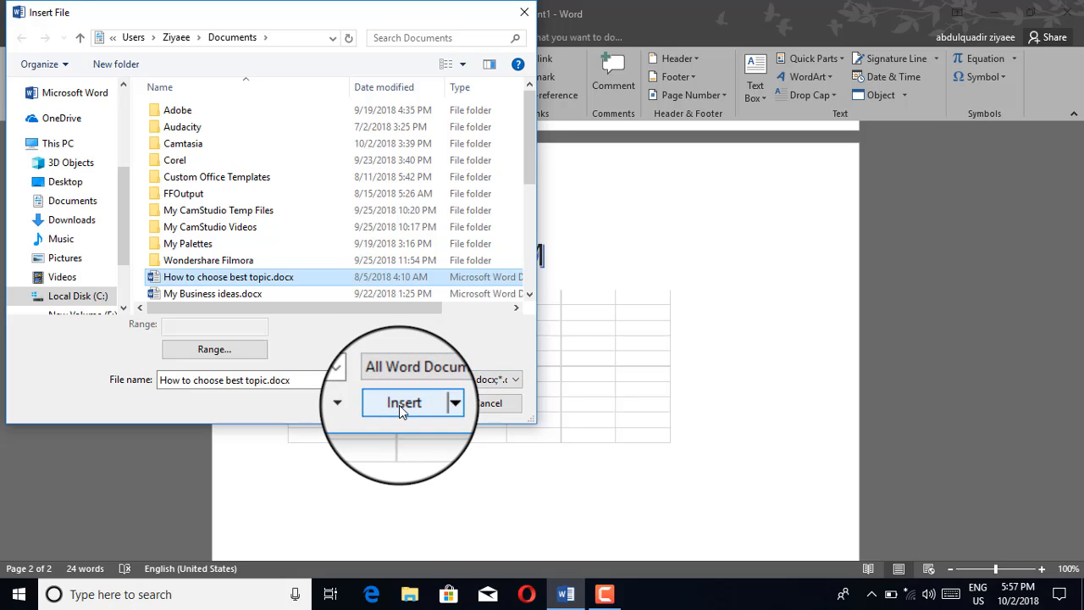
{"action": "left_click", "coordinate": [218, 293]}
{"action": "left_click", "coordinate": [216, 275]}
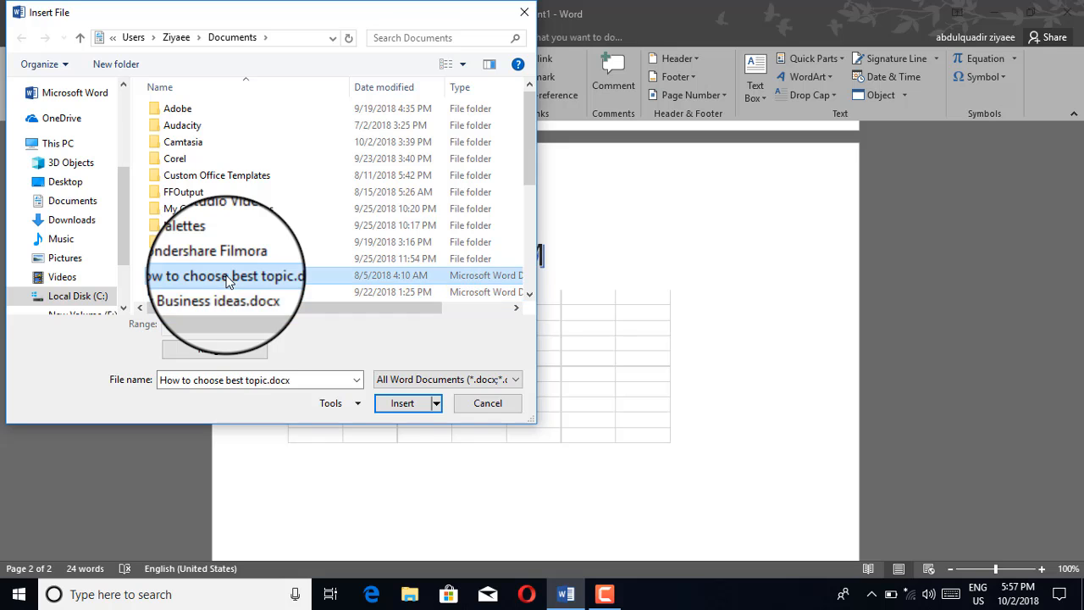
{"action": "left_click", "coordinate": [403, 406]}
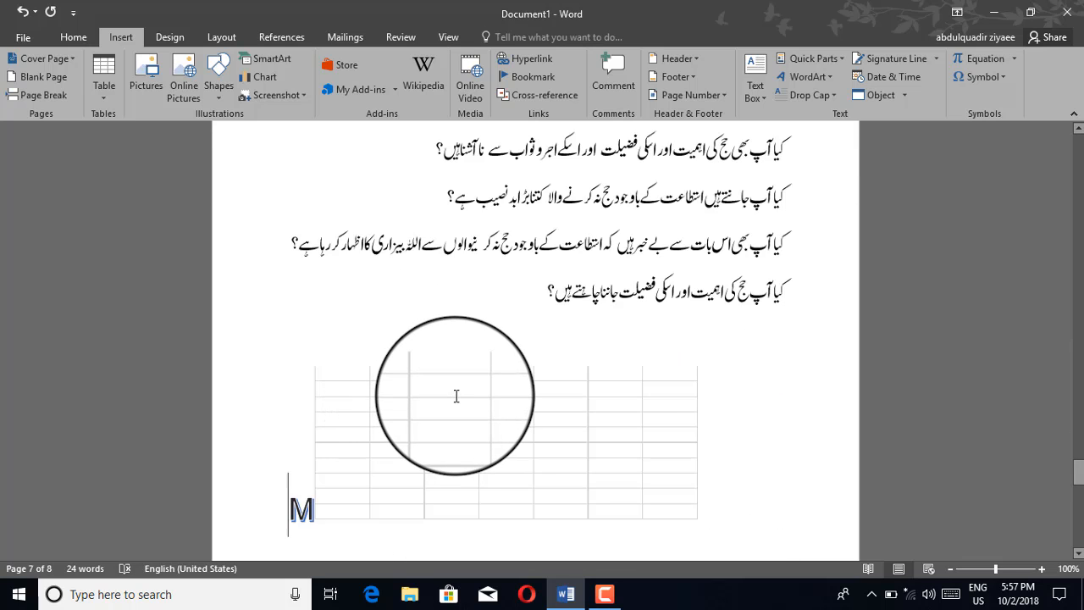
{"action": "scroll", "coordinate": [455, 396], "scroll_direction": "up", "scroll_amount": 4}
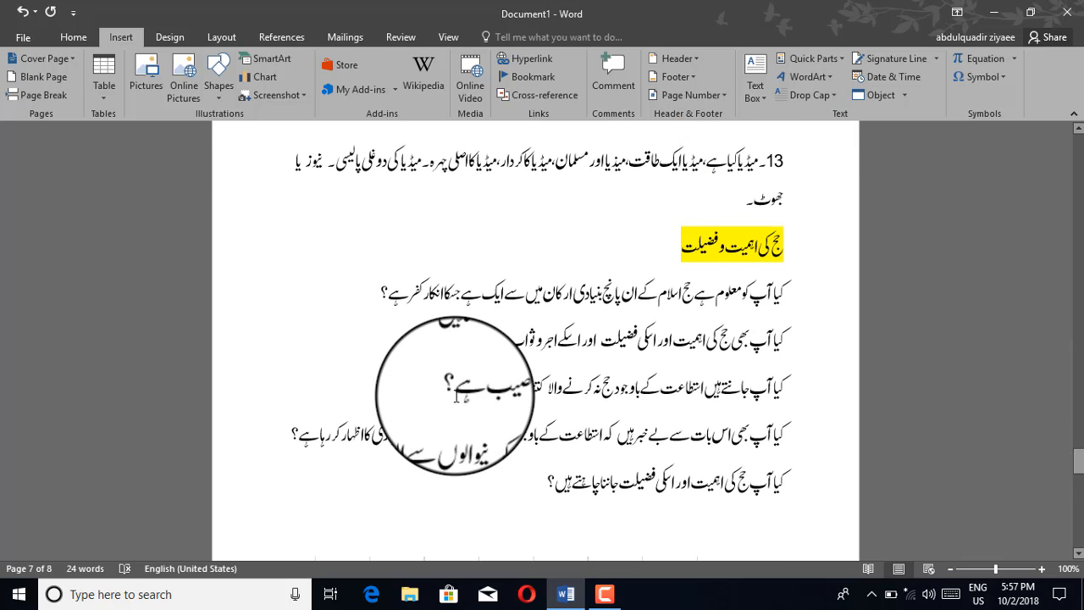
{"action": "scroll", "coordinate": [456, 396], "scroll_direction": "down", "scroll_amount": 2}
{"action": "scroll", "coordinate": [456, 396], "scroll_direction": "up", "scroll_amount": 9}
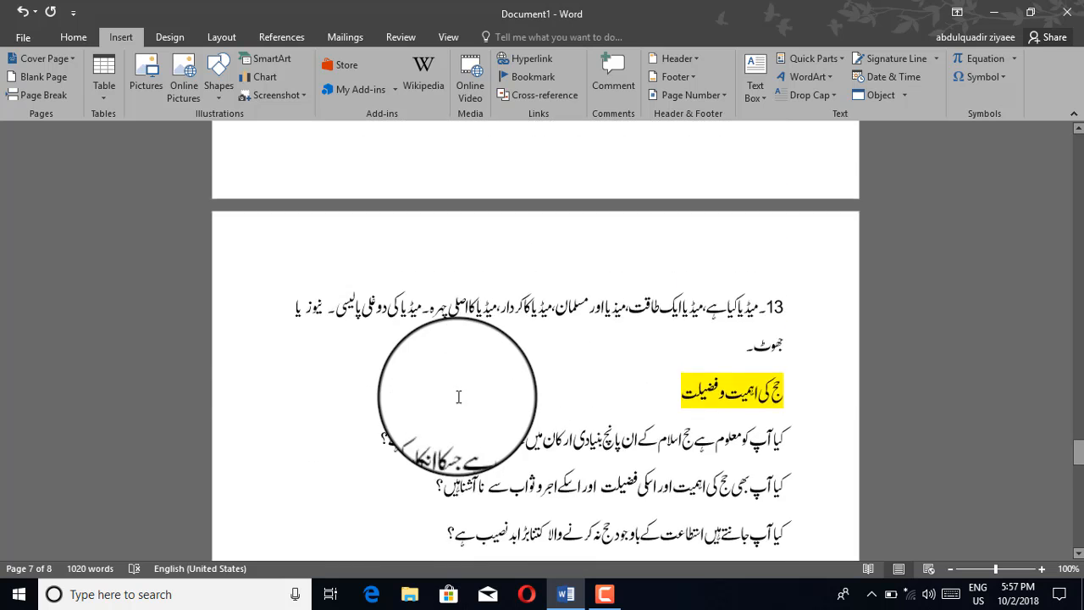
{"action": "scroll", "coordinate": [457, 397], "scroll_direction": "up", "scroll_amount": 9}
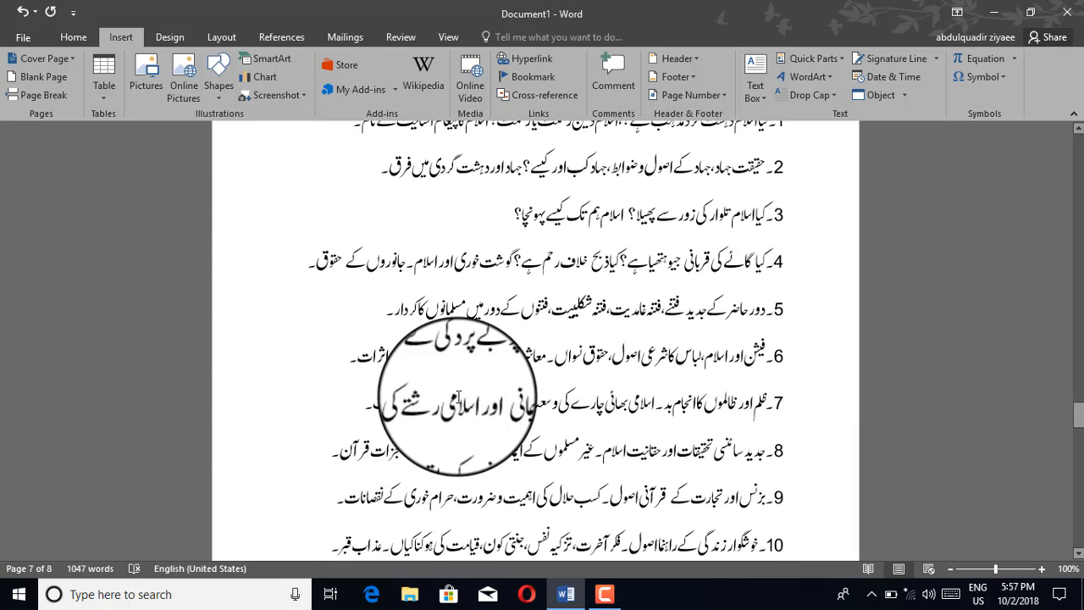
{"action": "scroll", "coordinate": [457, 395], "scroll_direction": "up", "scroll_amount": 6}
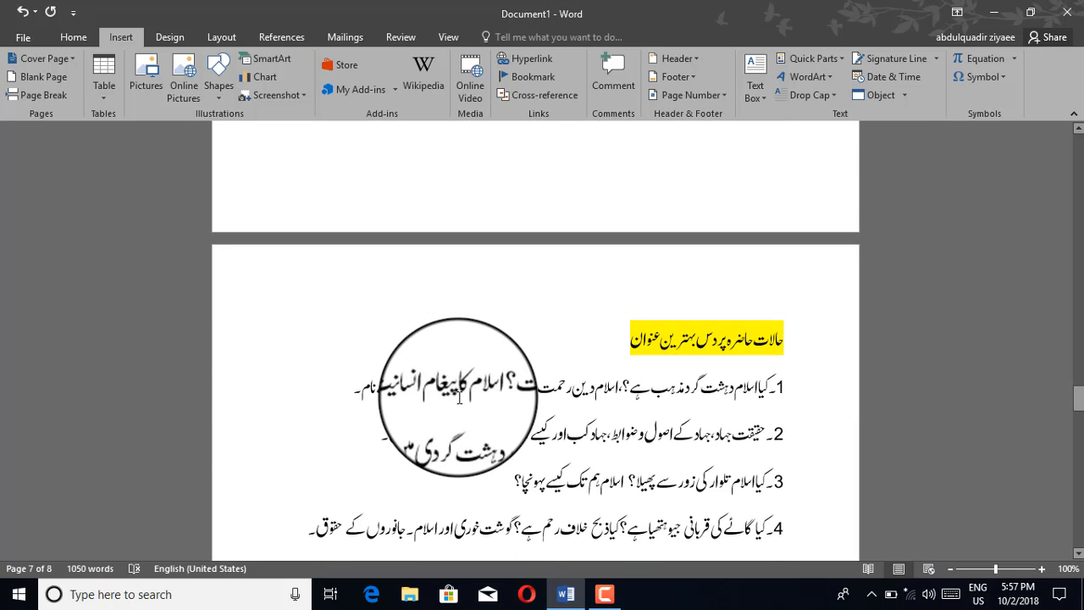
Step: Insert the telephone symbol at the end of the yellow-highlighted heading and highlight the heading's start to show it
{"action": "scroll", "coordinate": [458, 397], "scroll_direction": "down", "scroll_amount": 3}
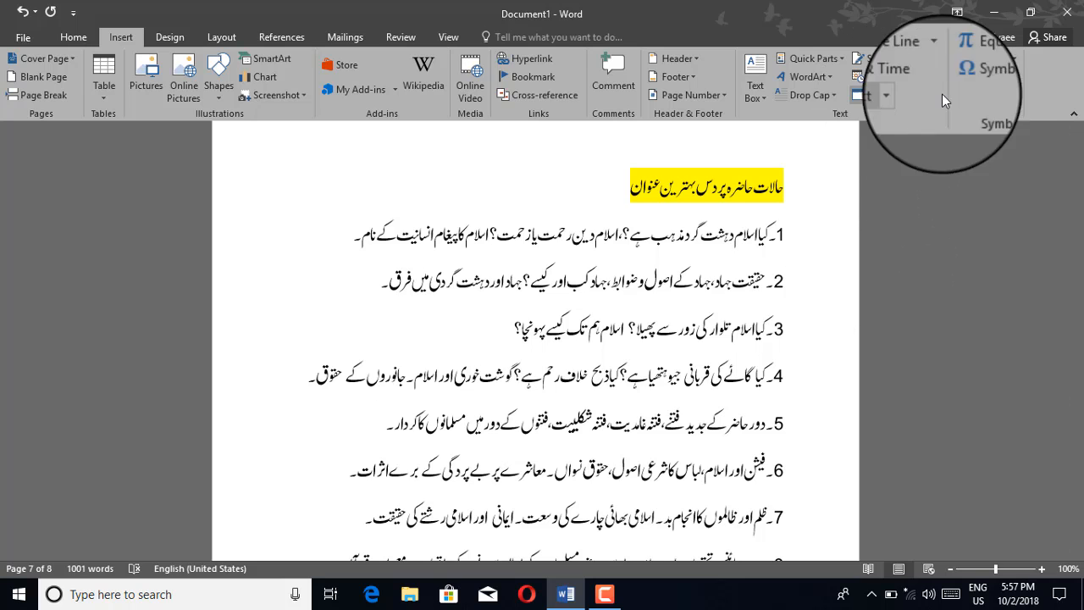
{"action": "left_click", "coordinate": [1003, 79]}
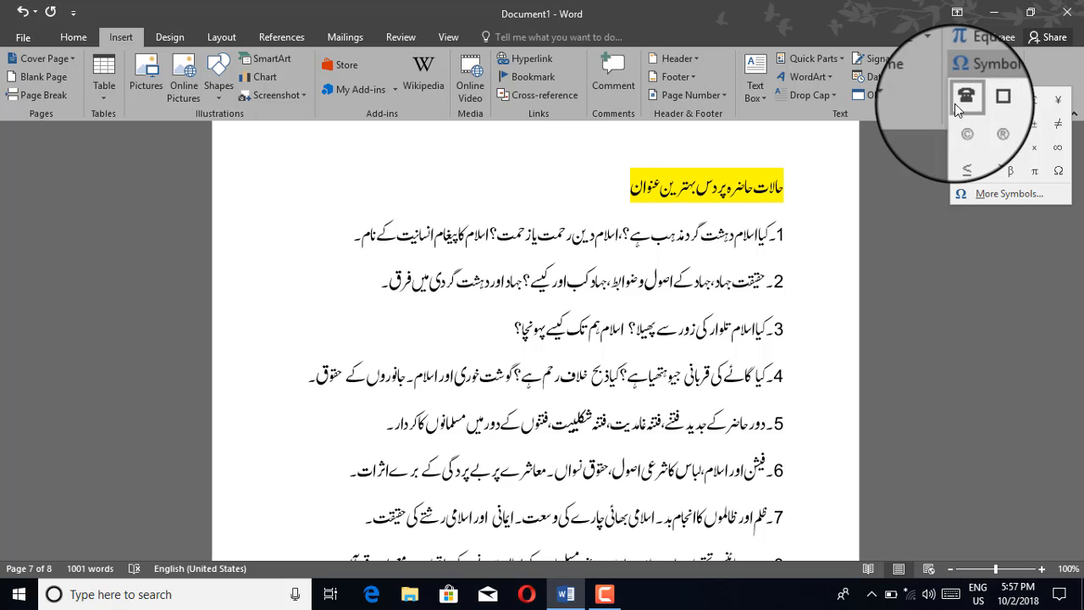
{"action": "left_click", "coordinate": [631, 190]}
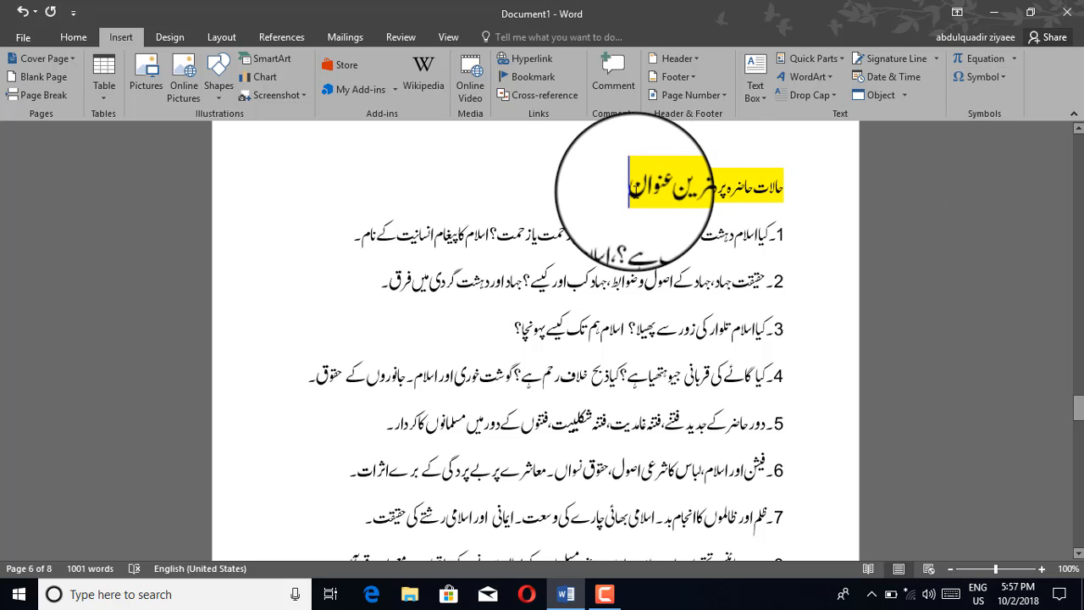
{"action": "left_click", "coordinate": [989, 79]}
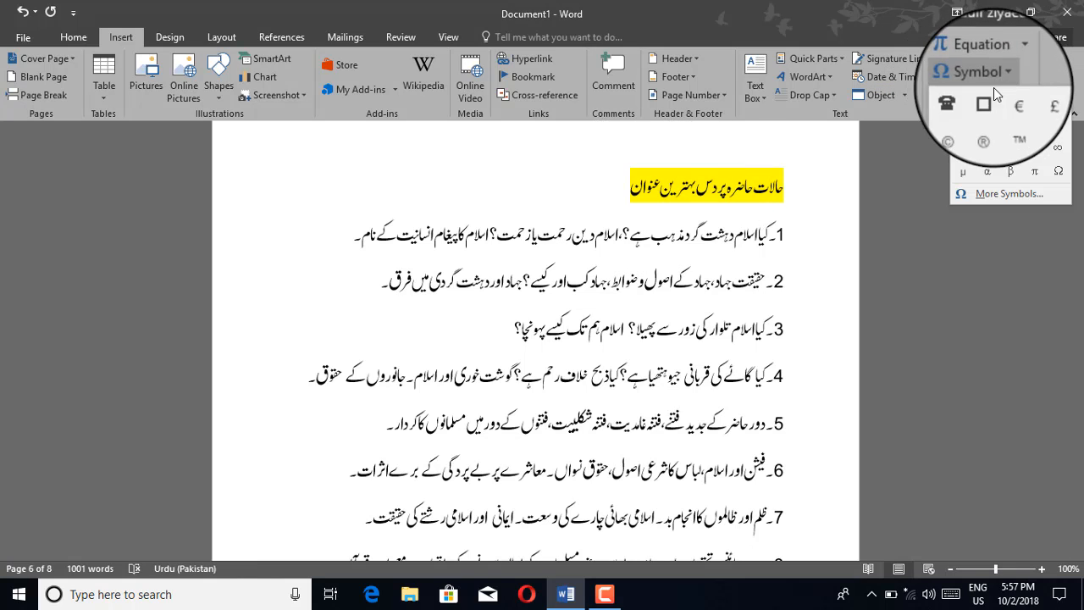
{"action": "left_click", "coordinate": [969, 97]}
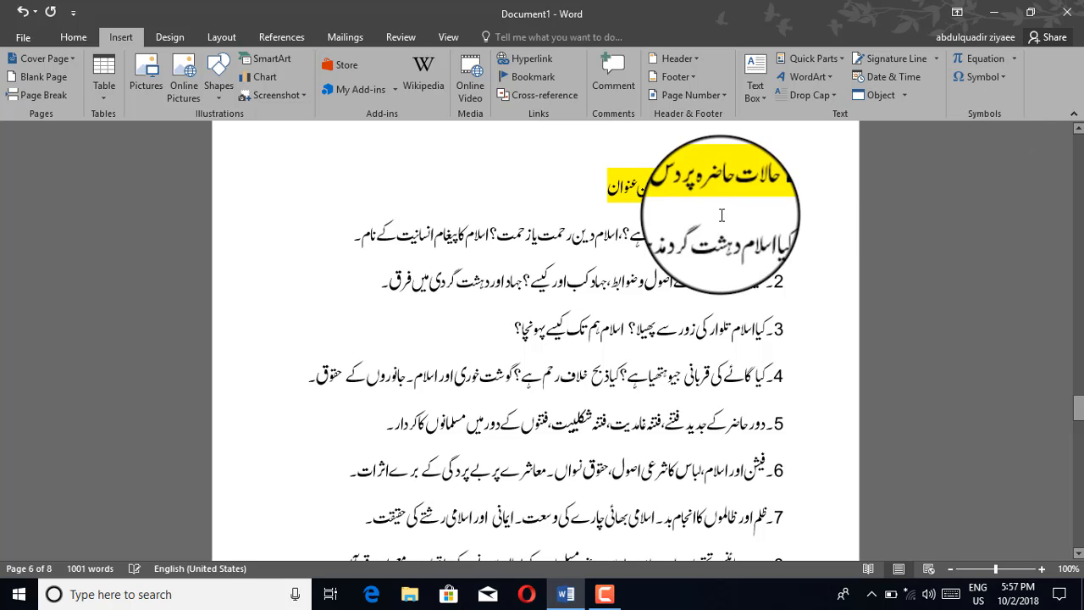
{"action": "left_click_drag", "start_coordinate": [784, 185], "coordinate": [584, 201]}
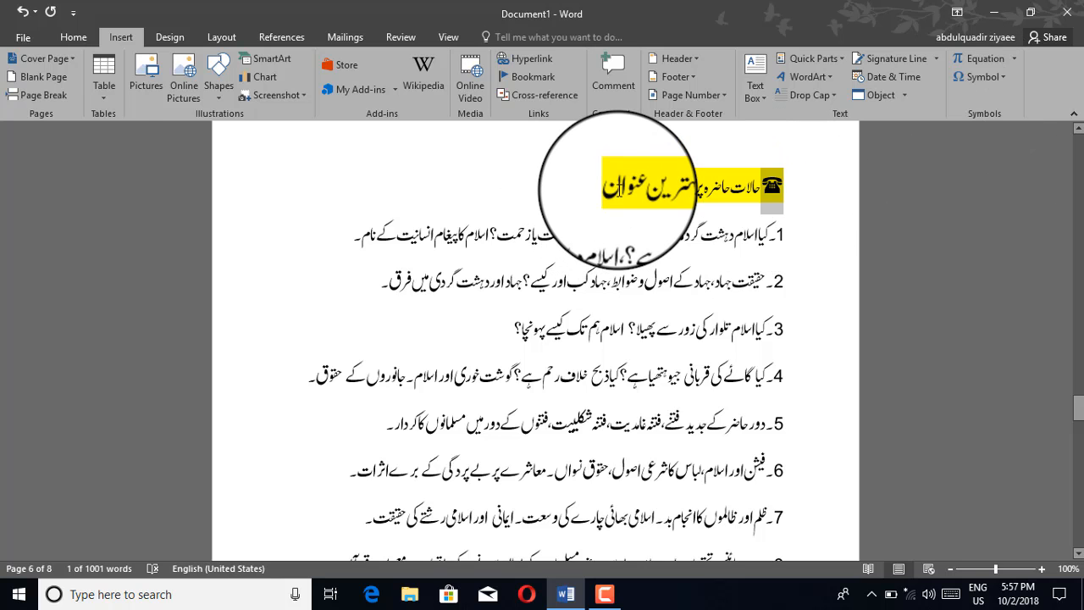
Step: Try out several Wingdings symbols, and insert the sun-shaped one with character code 82 into the yellow-highlighted heading
{"action": "left_click", "coordinate": [619, 188]}
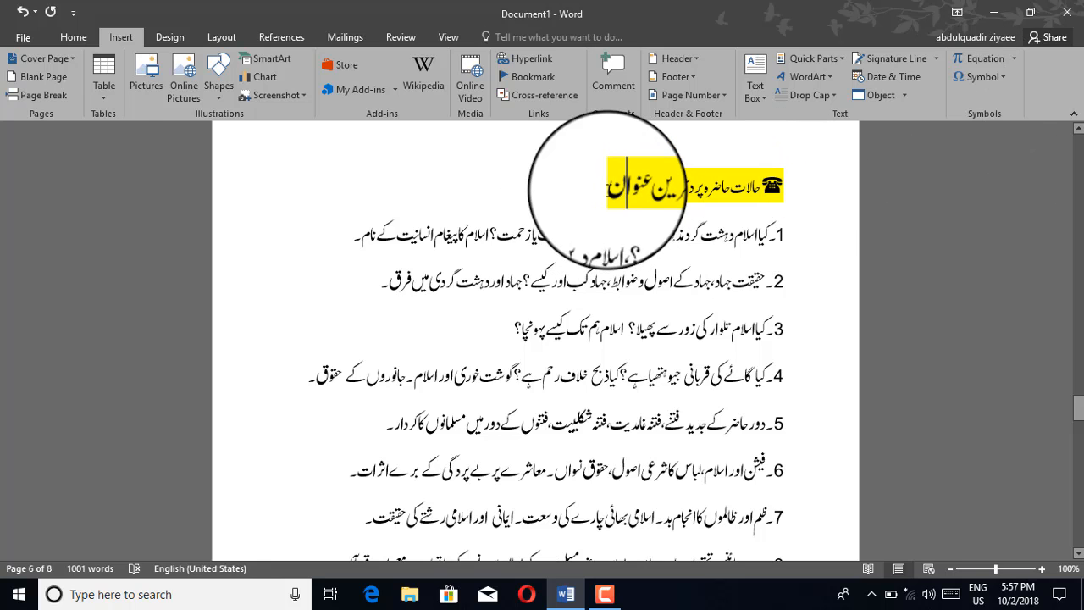
{"action": "left_click", "coordinate": [1002, 76]}
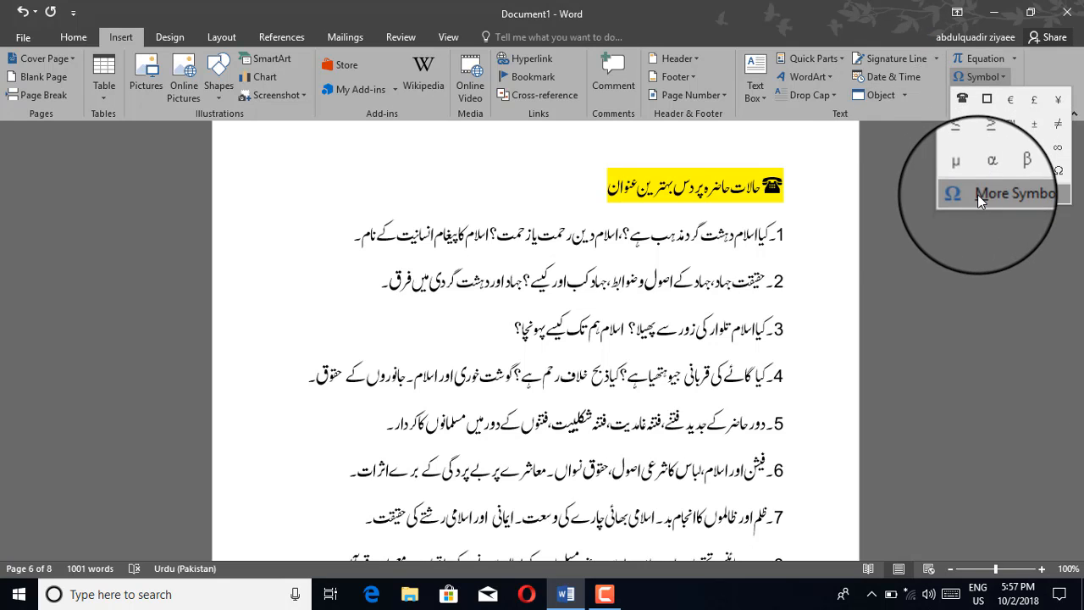
{"action": "left_click", "coordinate": [978, 194]}
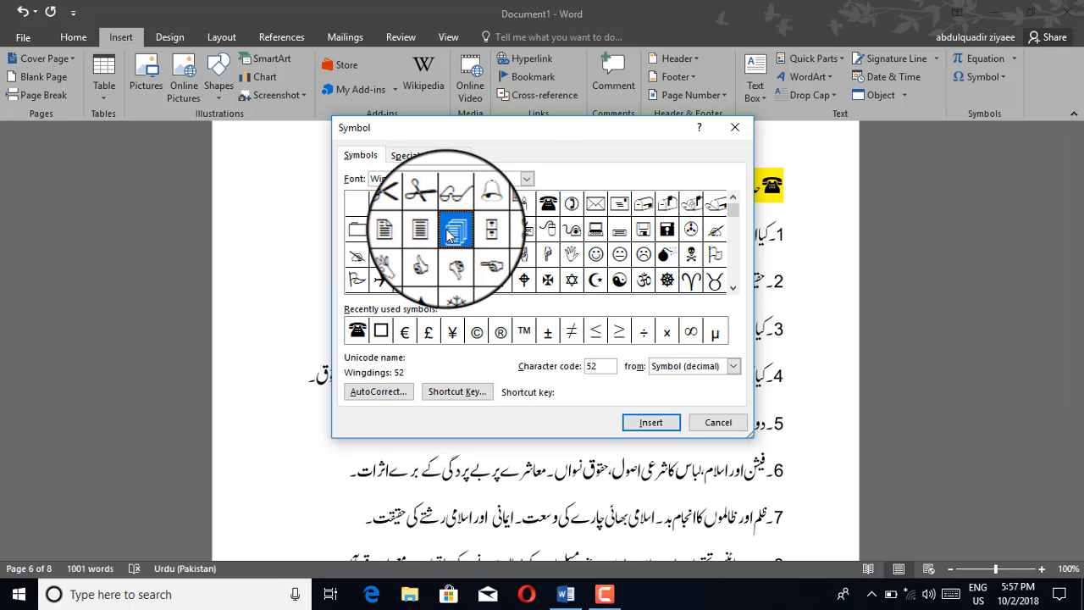
{"action": "left_click", "coordinate": [499, 203]}
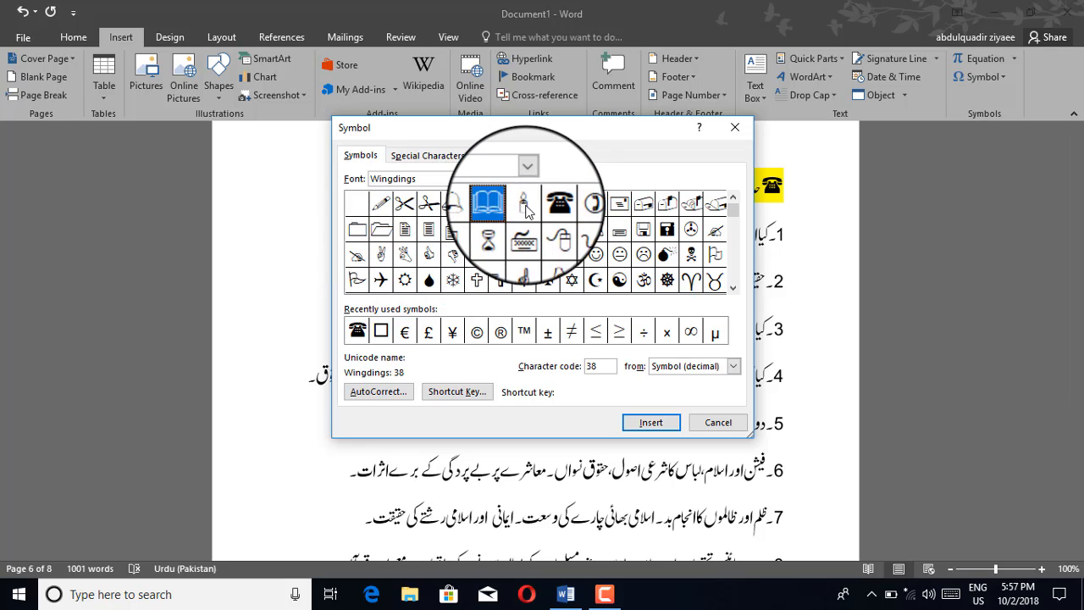
{"action": "left_click", "coordinate": [521, 256]}
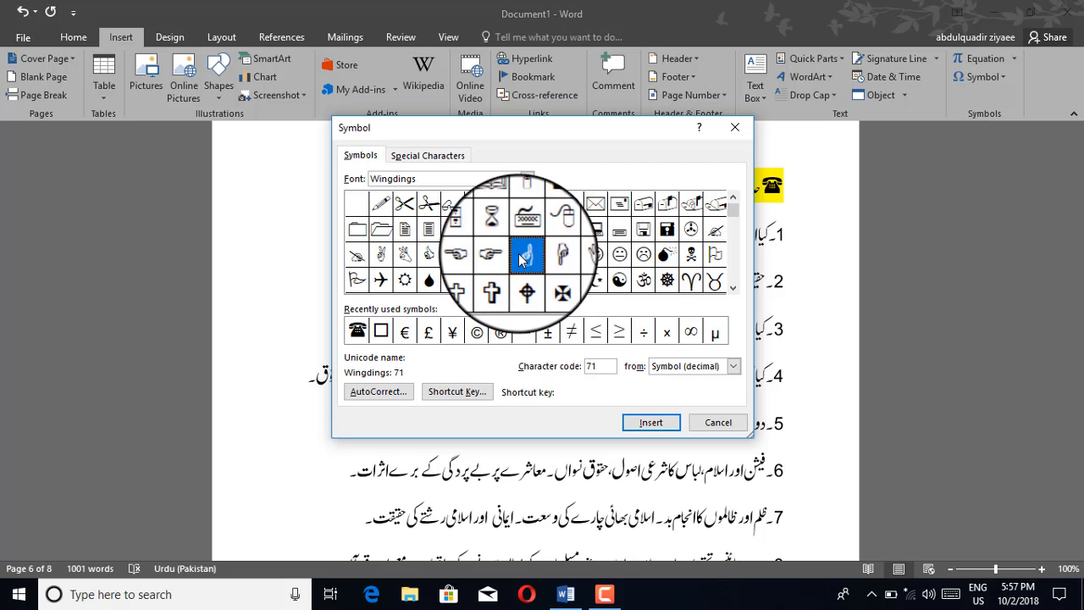
{"action": "left_click", "coordinate": [499, 254]}
{"action": "left_click", "coordinate": [378, 281]}
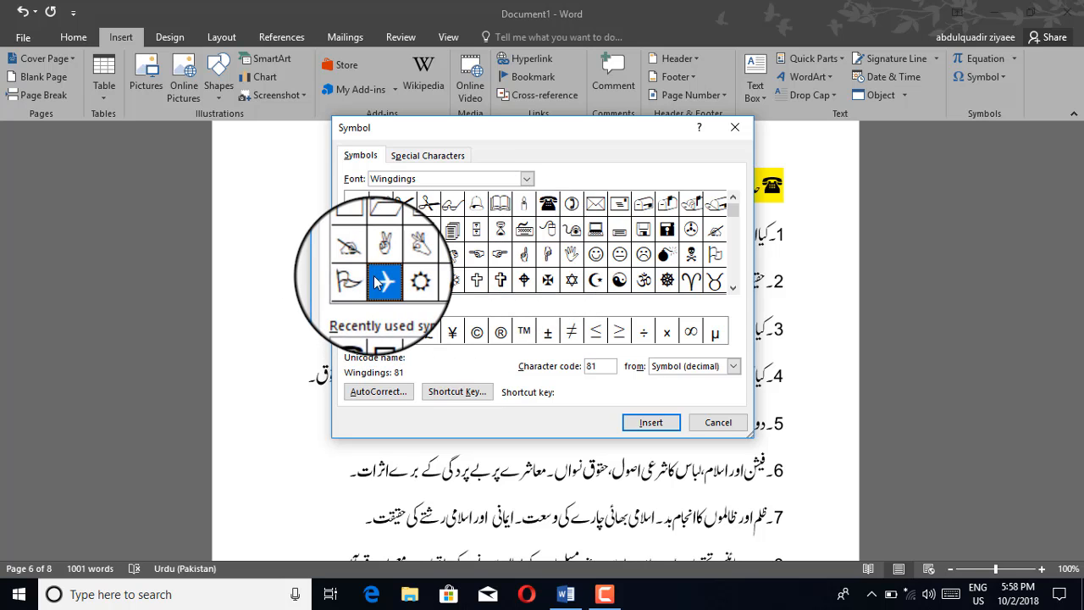
{"action": "left_click", "coordinate": [380, 330]}
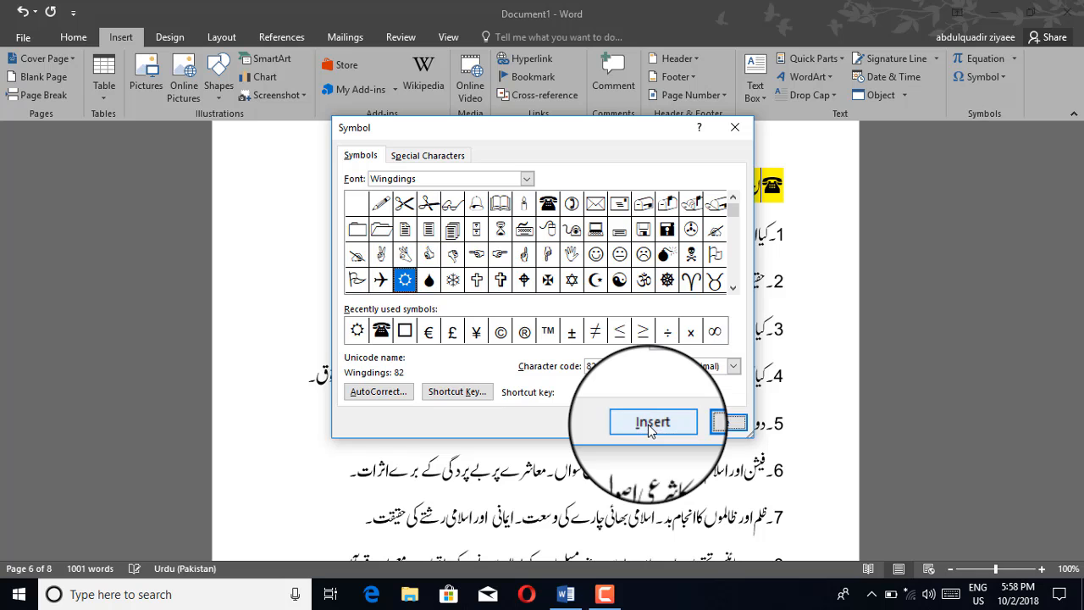
{"action": "left_click", "coordinate": [650, 425]}
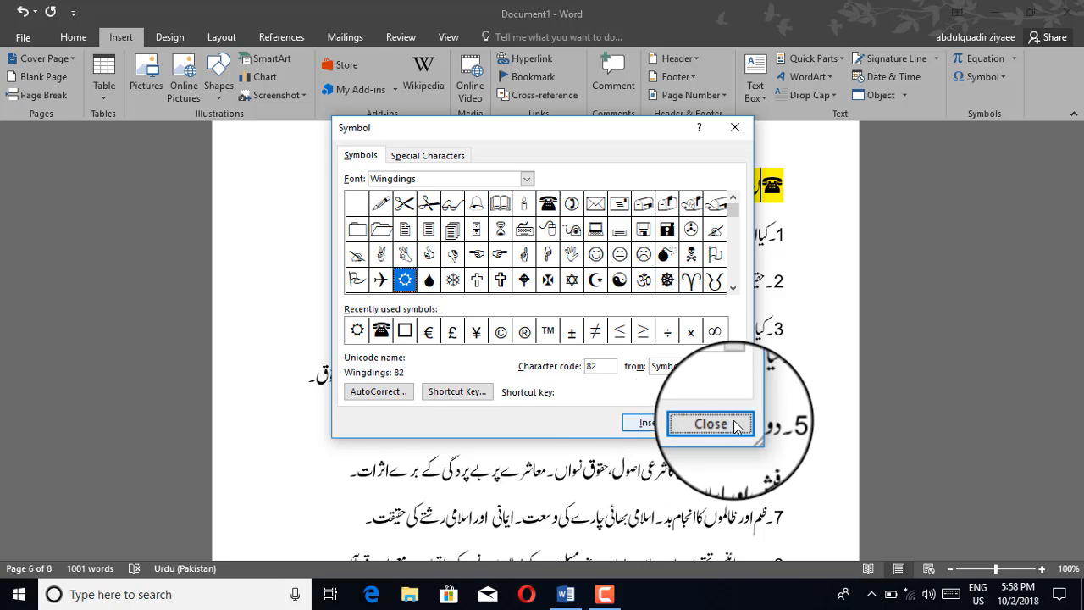
{"action": "left_click", "coordinate": [712, 425]}
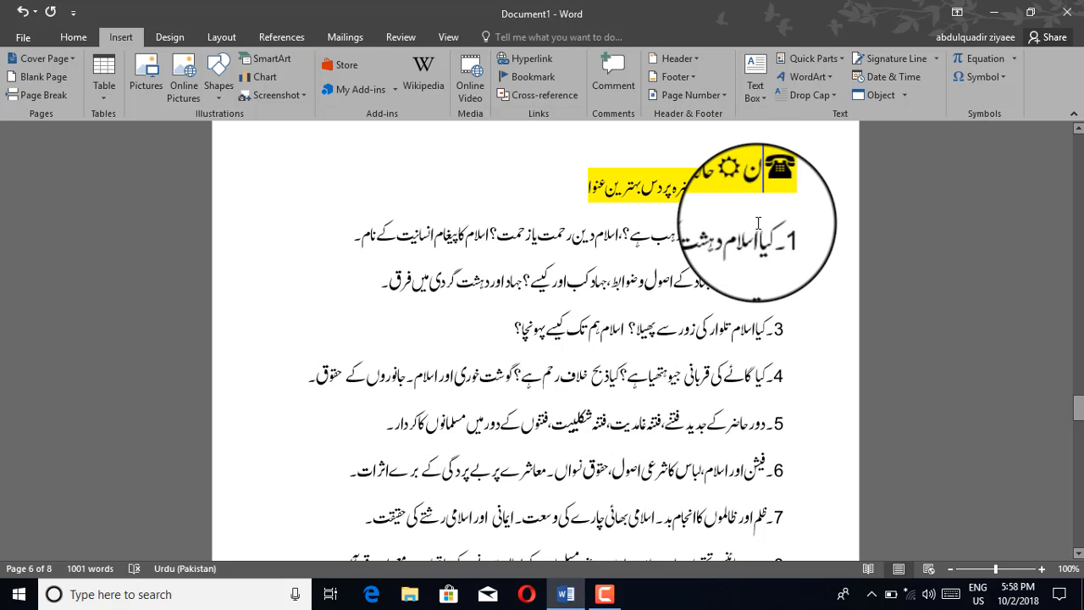
Step: Insert the recently used sun-shaped symbol into the second line numbered 11, placing the cursor at the line's end
{"action": "scroll", "coordinate": [706, 259], "scroll_direction": "down", "scroll_amount": 7}
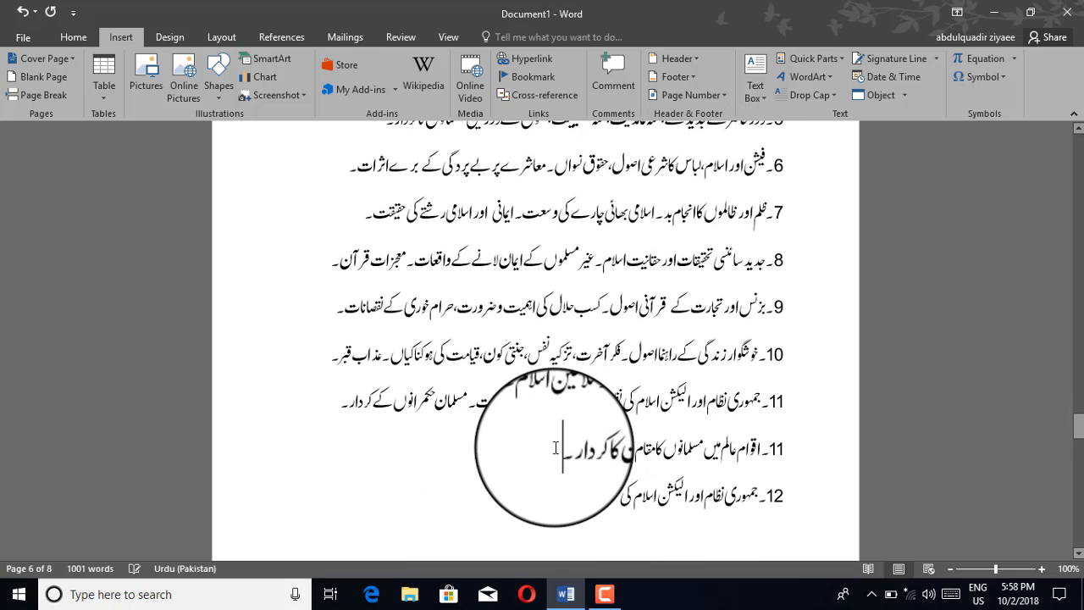
{"action": "left_click", "coordinate": [978, 79]}
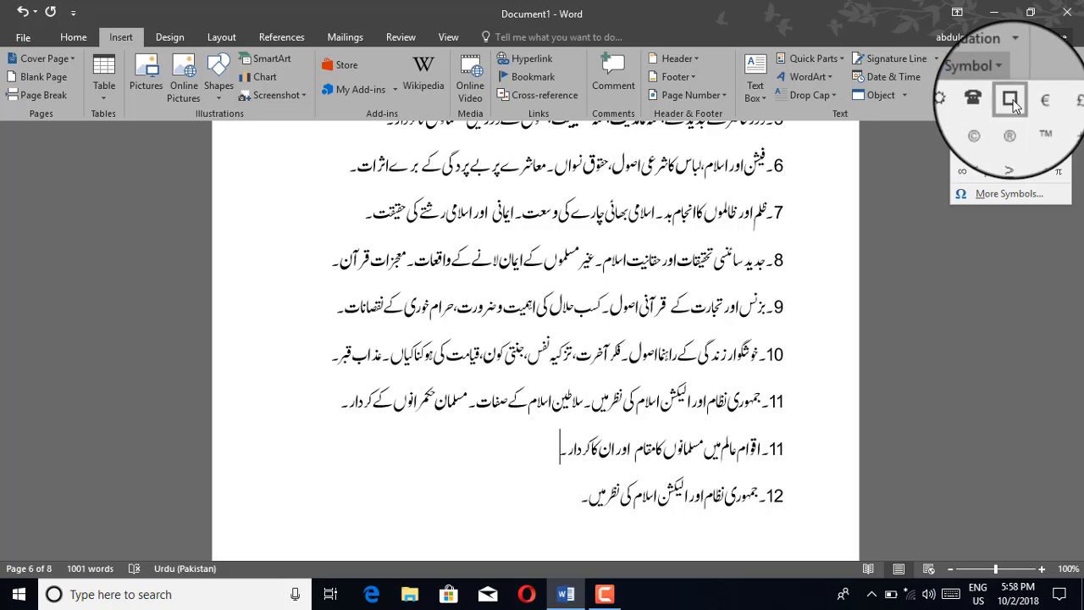
{"action": "left_click", "coordinate": [964, 97]}
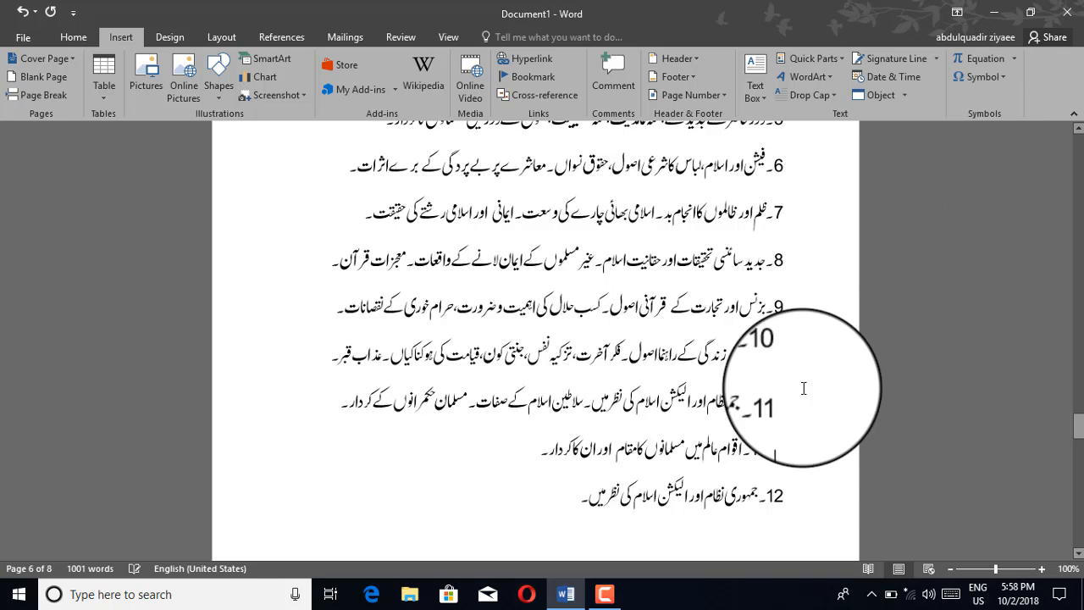
{"action": "left_click_drag", "start_coordinate": [786, 456], "coordinate": [724, 452]}
{"action": "left_click", "coordinate": [784, 446]}
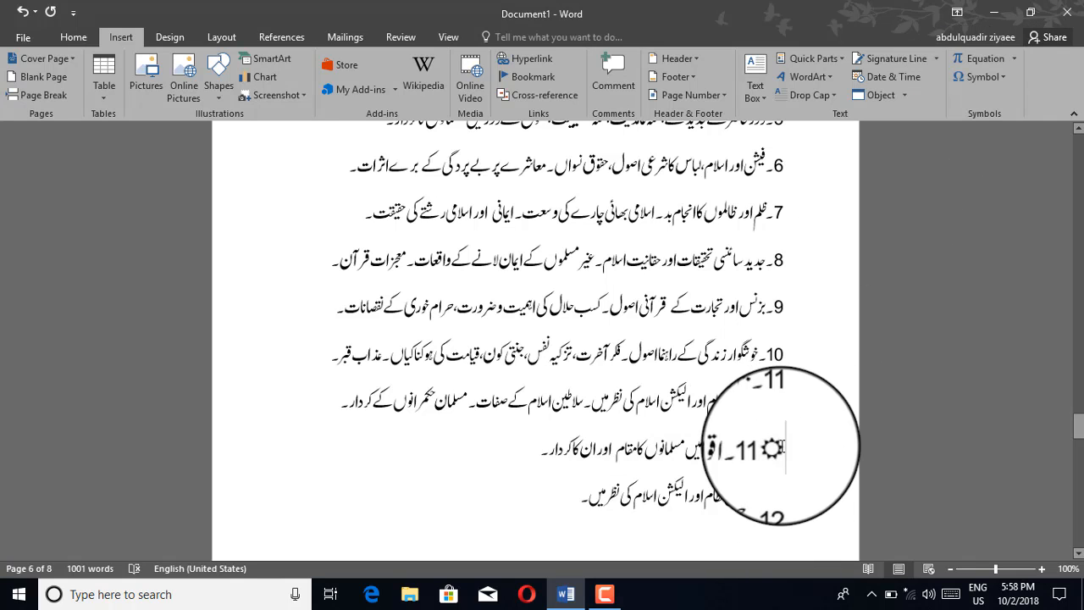
Step: Insert the Wingdings open book symbol with character code 38 beside the sun symbol and highlight it briefly
{"action": "left_click", "coordinate": [1001, 77]}
{"action": "left_click", "coordinate": [990, 194]}
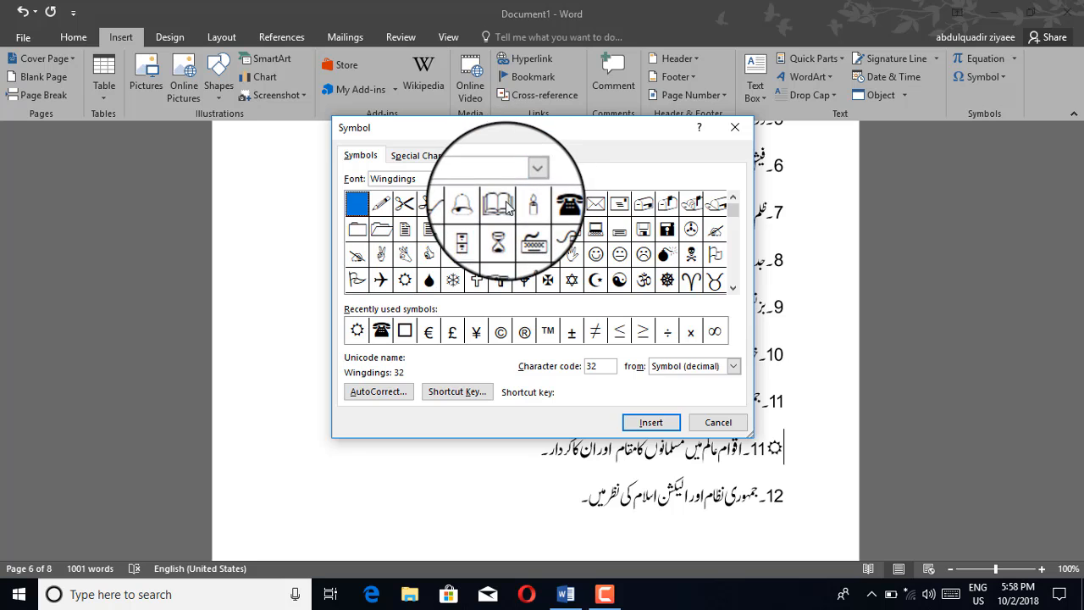
{"action": "left_click", "coordinate": [505, 208]}
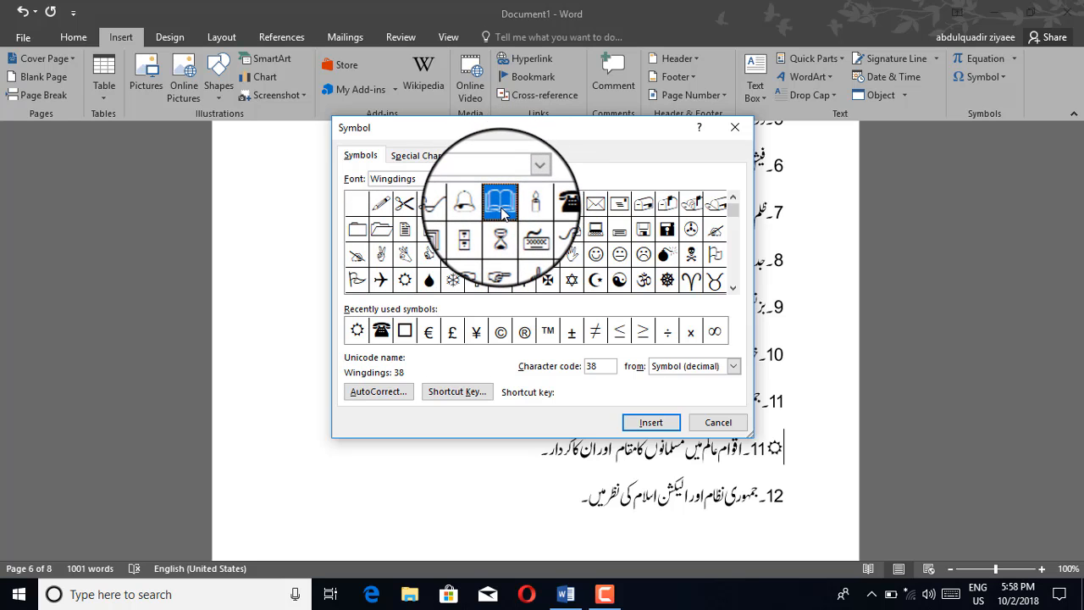
{"action": "left_click", "coordinate": [652, 423]}
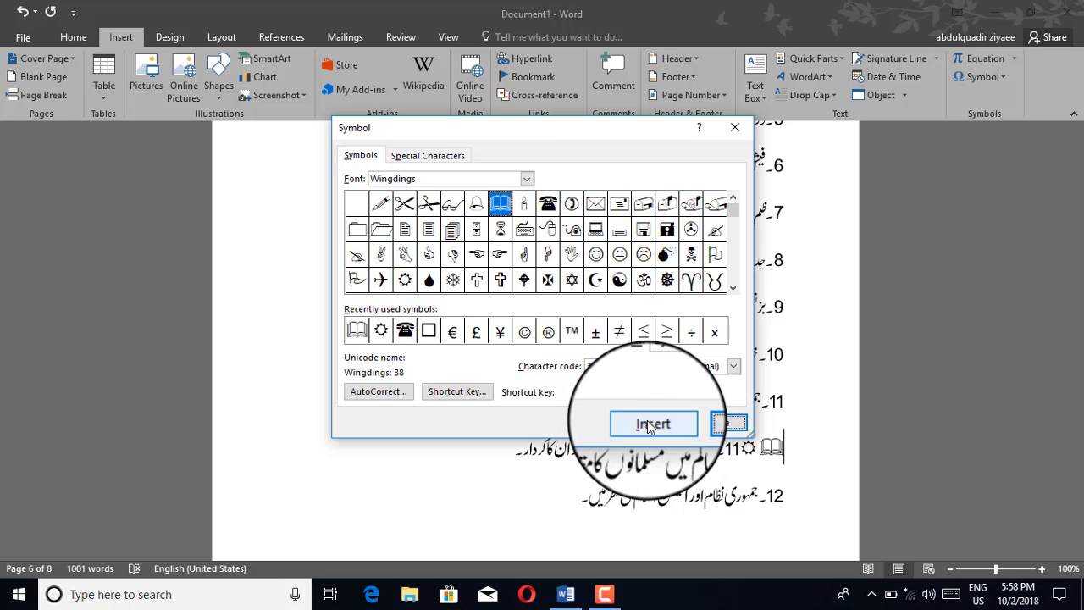
{"action": "left_click", "coordinate": [730, 424]}
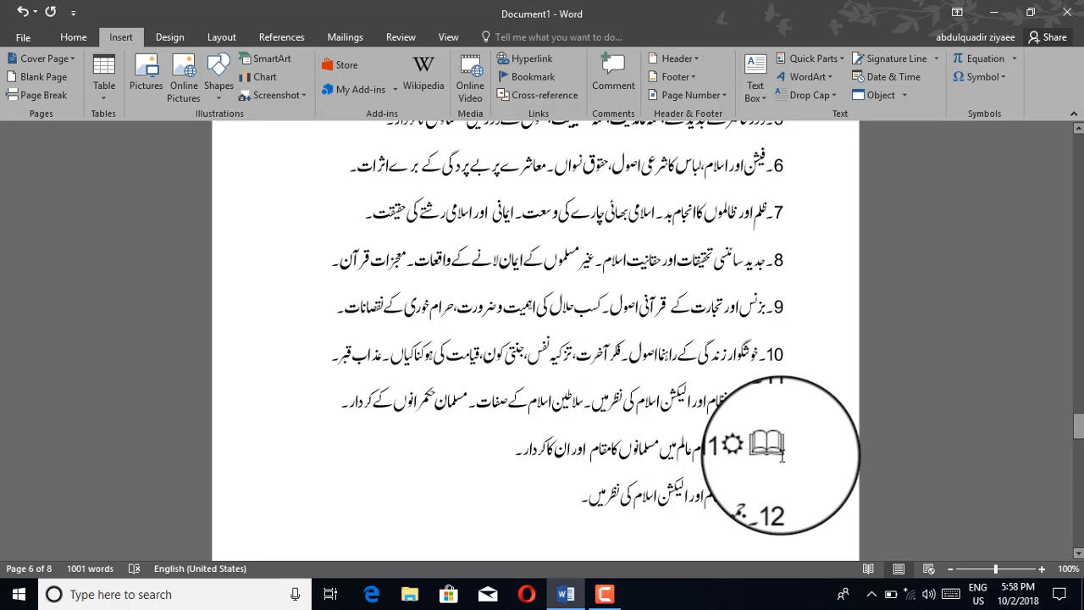
{"action": "left_click_drag", "start_coordinate": [784, 453], "coordinate": [759, 453]}
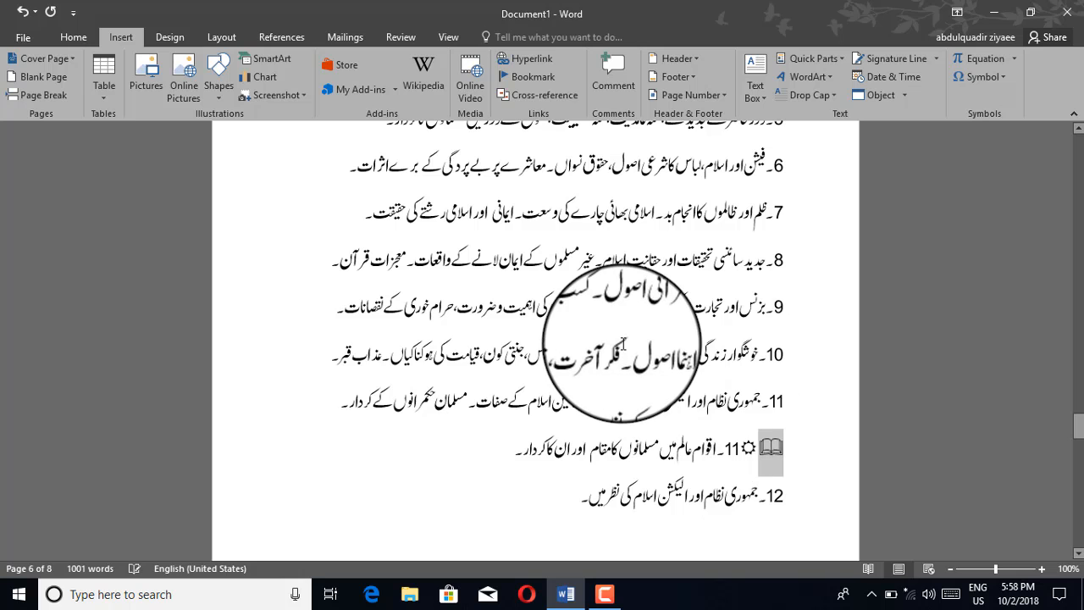
{"action": "left_click", "coordinate": [623, 348]}
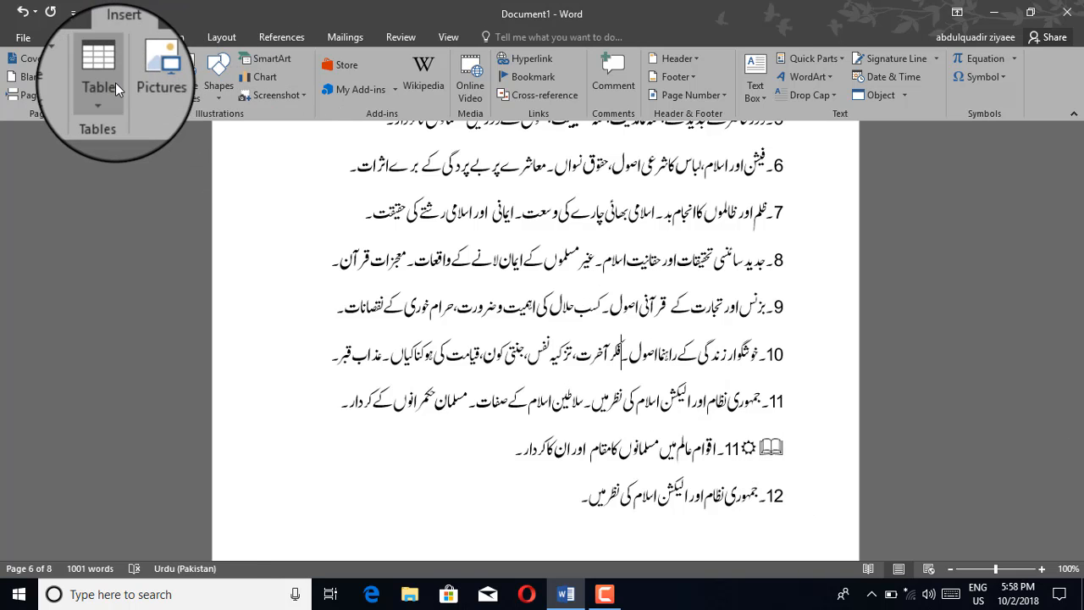